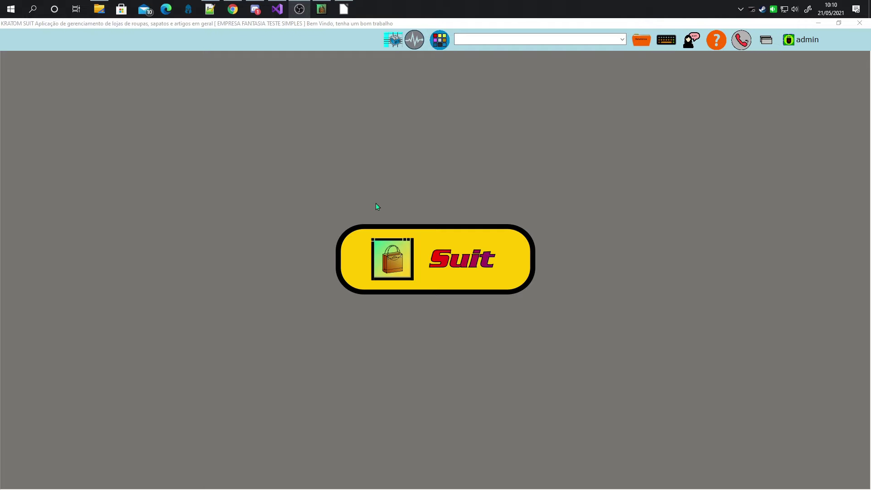
Step: Display the KRATOM SUIT module list, then switch to the Files window, open the DBF folder inside rosa and enlarge the window
left_click(439, 41)
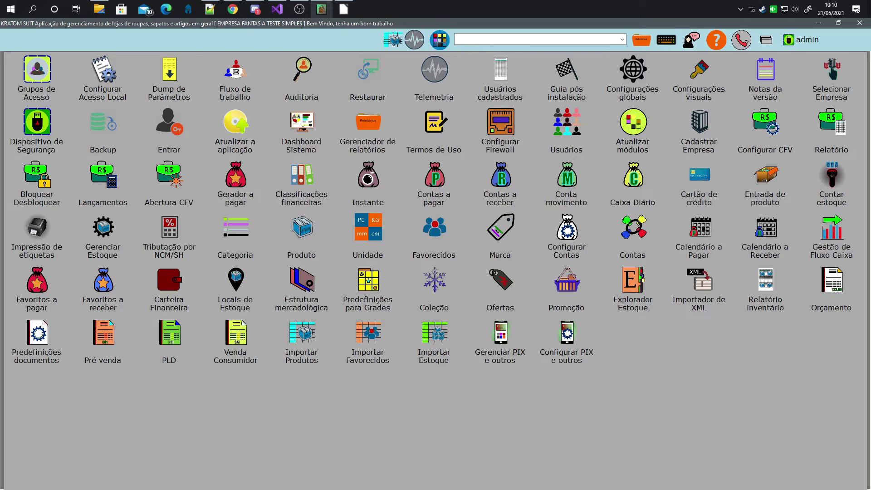
left_click(99, 9)
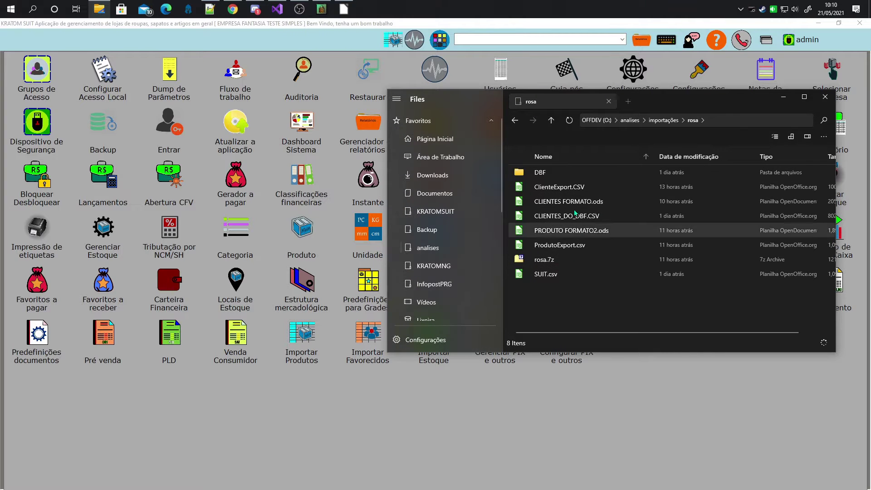
double_click(545, 171)
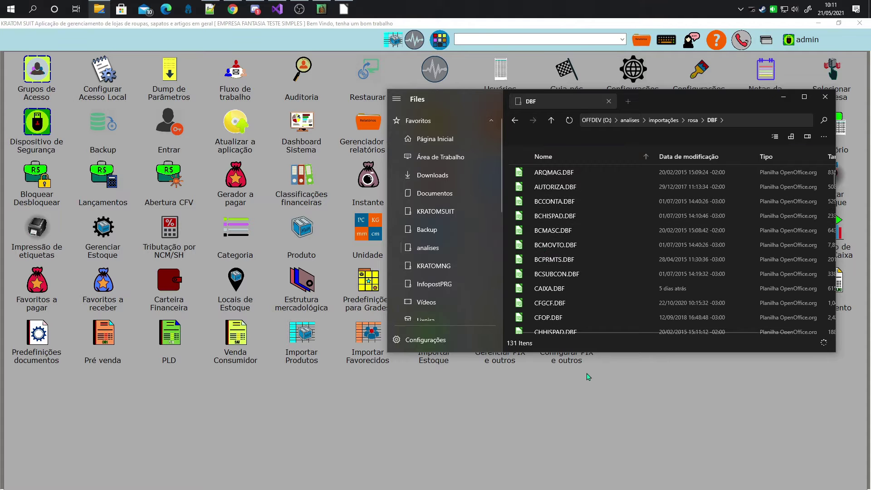
left_click_drag(604, 352, 597, 455)
Step: Find PRODUTO.DBF in the DBF folder and open it in LibreOffice
scroll(594, 322, "down", 3)
scroll(594, 322, "down", 6)
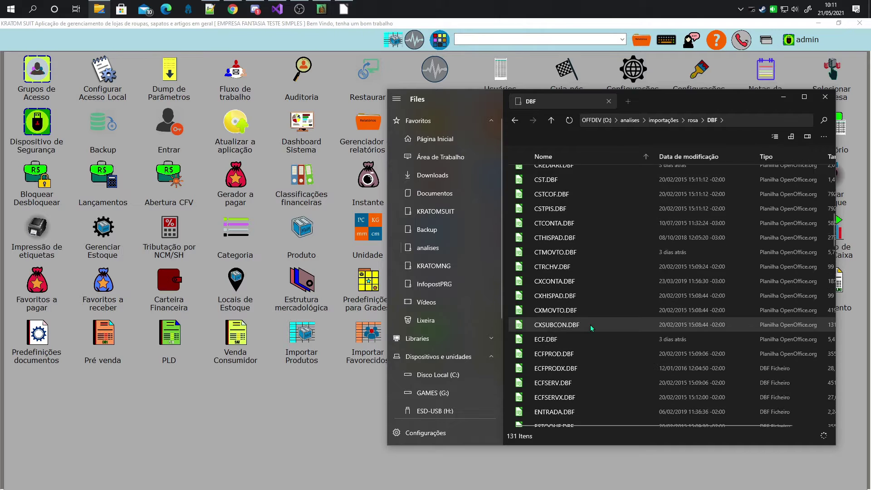
scroll(591, 328, "down", 6)
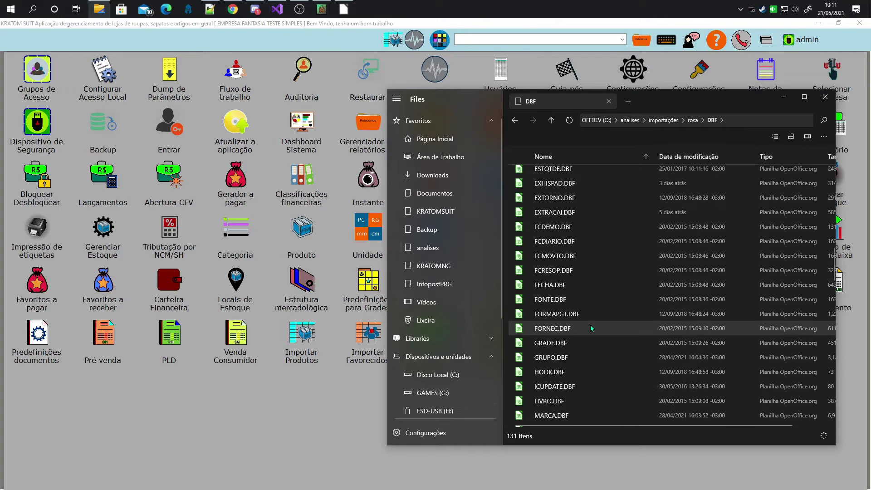
scroll(591, 331, "down", 3)
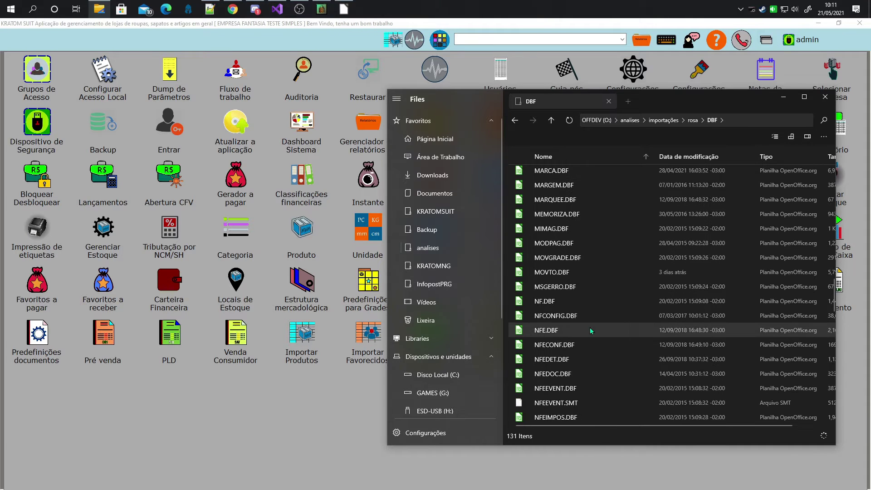
scroll(591, 331, "down", 10)
scroll(712, 316, "down", 2)
left_click(570, 321)
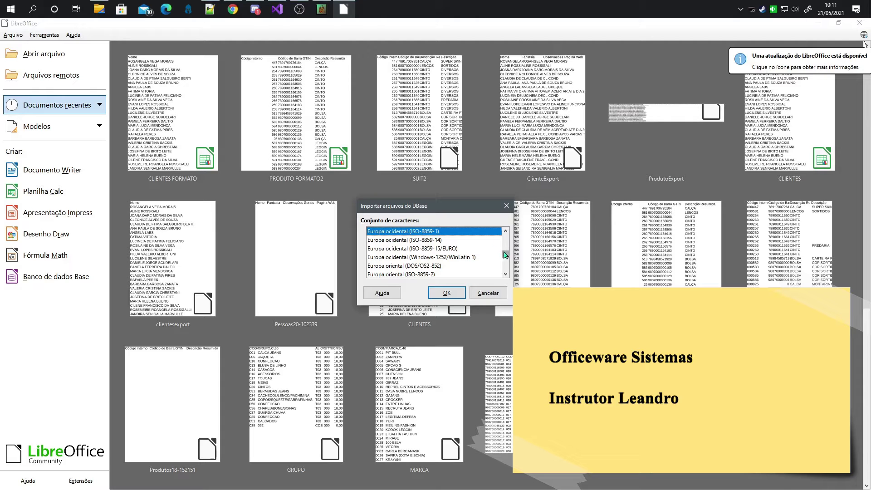
Step: Import the dBase file using the Unicode (UTF-8) character set
left_click_drag(507, 260, 506, 272)
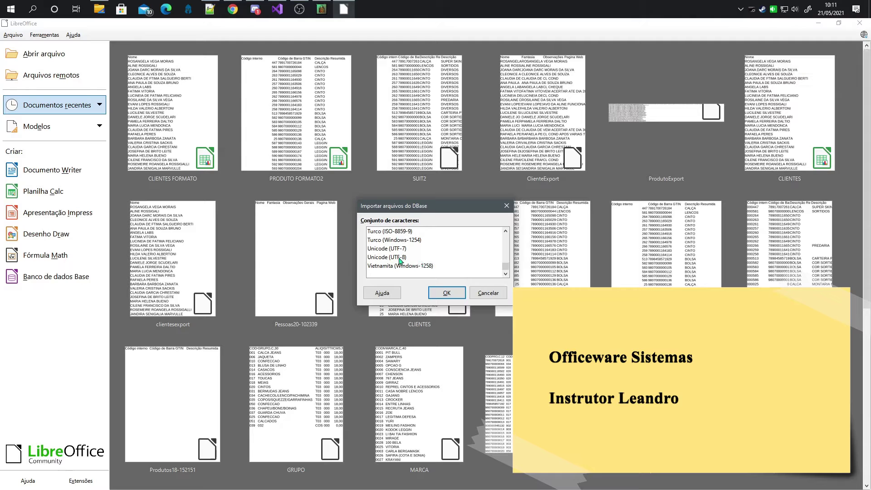
left_click(399, 257)
left_click(446, 293)
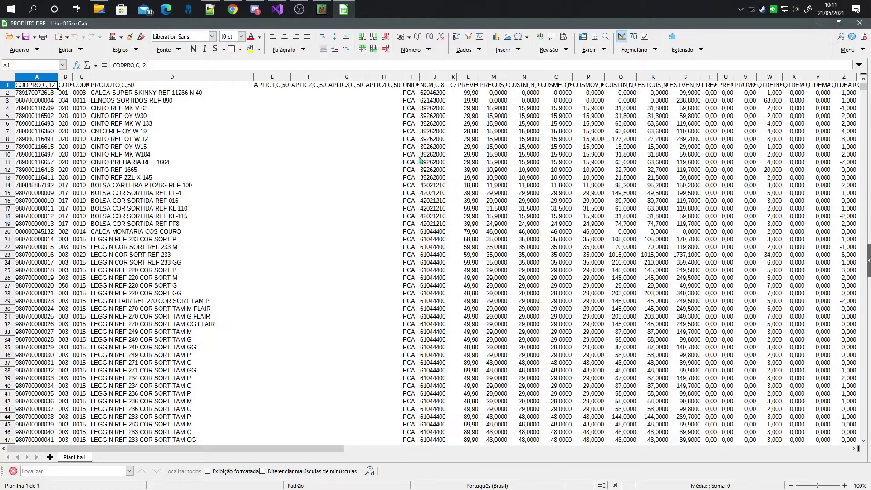
Step: Look through the product rows of PRODUTO.DBF to check the codes and descriptions
left_click(146, 163)
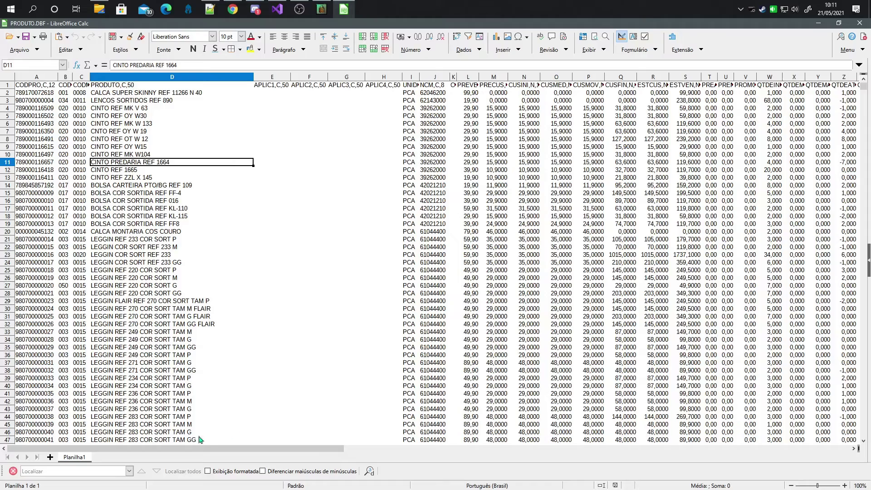
scroll(196, 336, "down", 20)
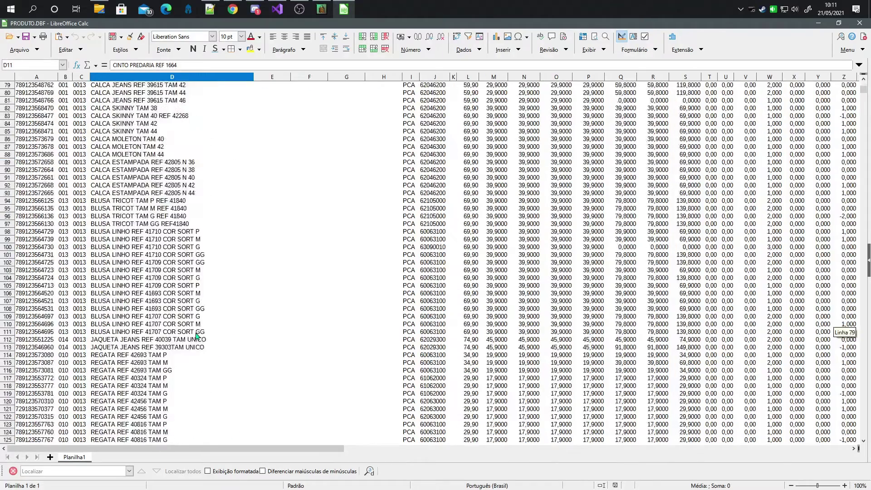
scroll(196, 336, "down", 20)
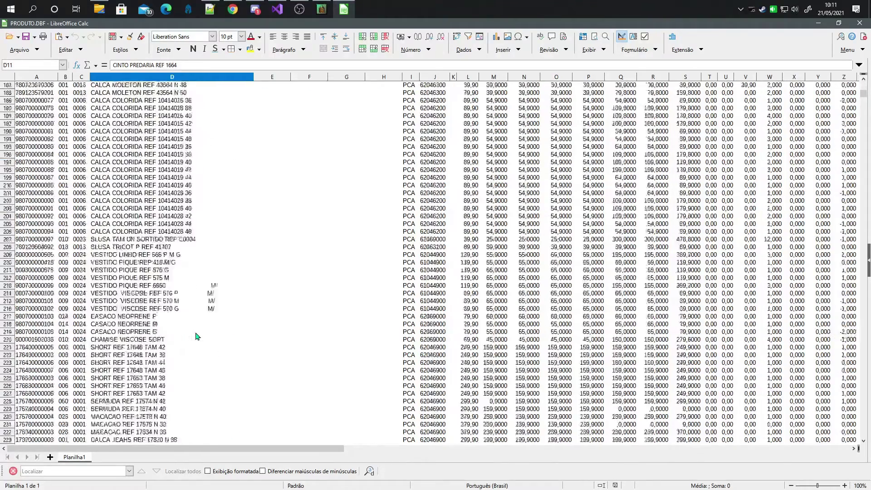
scroll(196, 336, "up", 20)
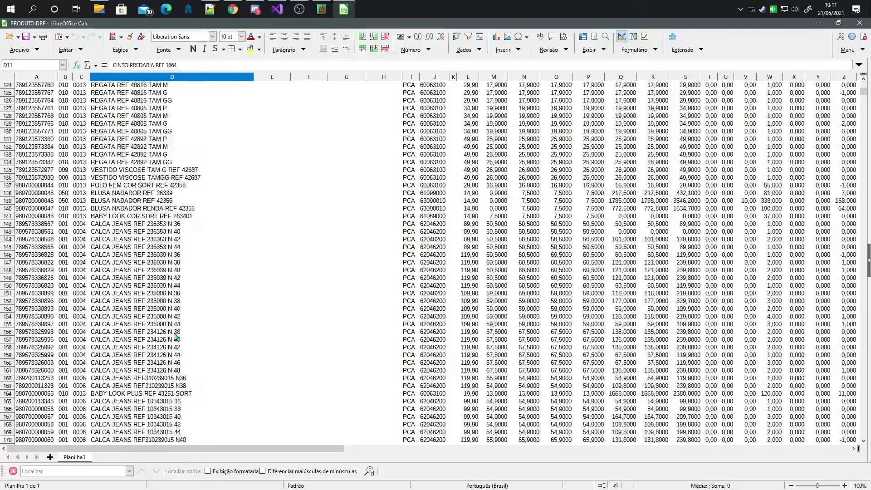
scroll(156, 301, "up", 20)
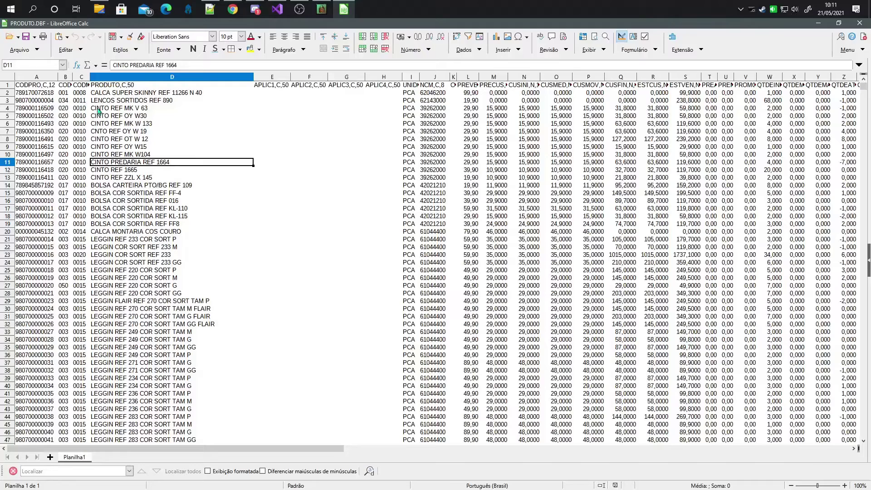
Step: Widen the CODGRU and CODMAR columns and check the APLIC1, NCM, PREVEN and PRECUS field headers
left_click_drag(73, 76, 156, 77)
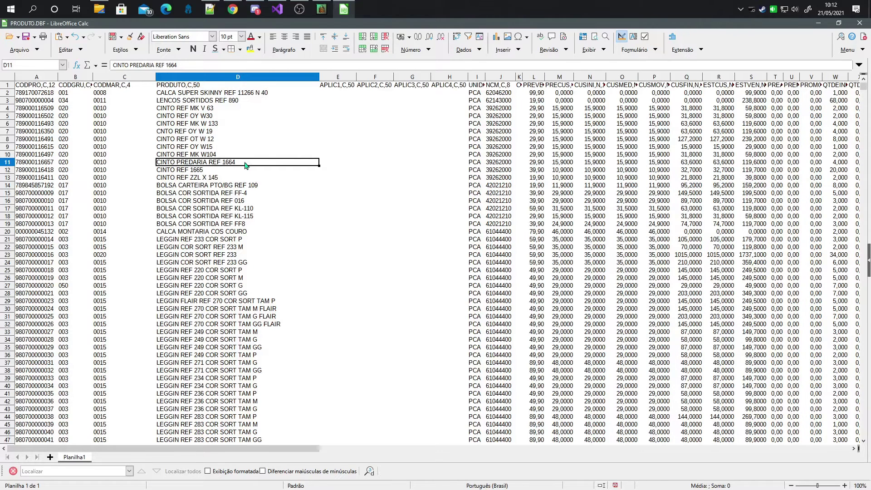
left_click(337, 87)
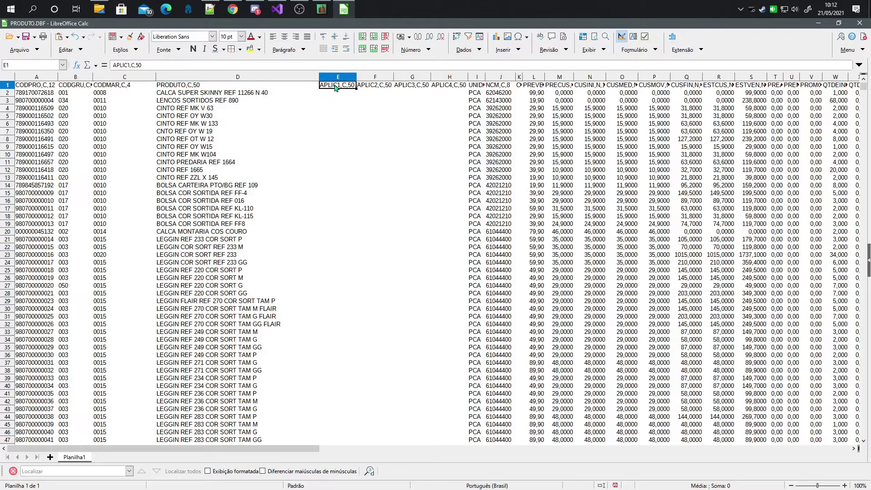
left_click(483, 87)
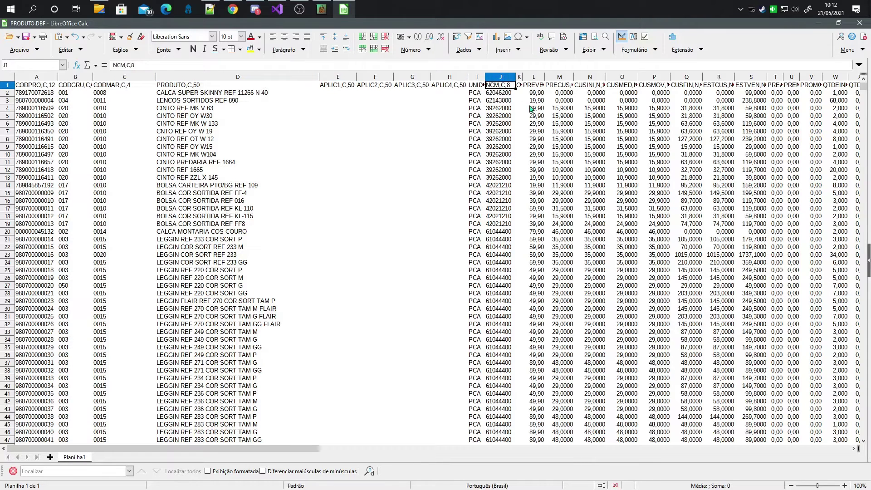
left_click(537, 86)
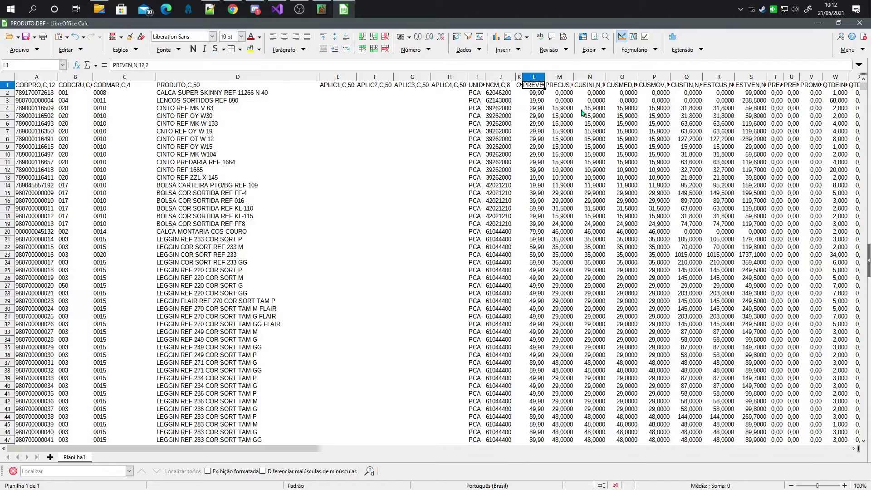
left_click(567, 88)
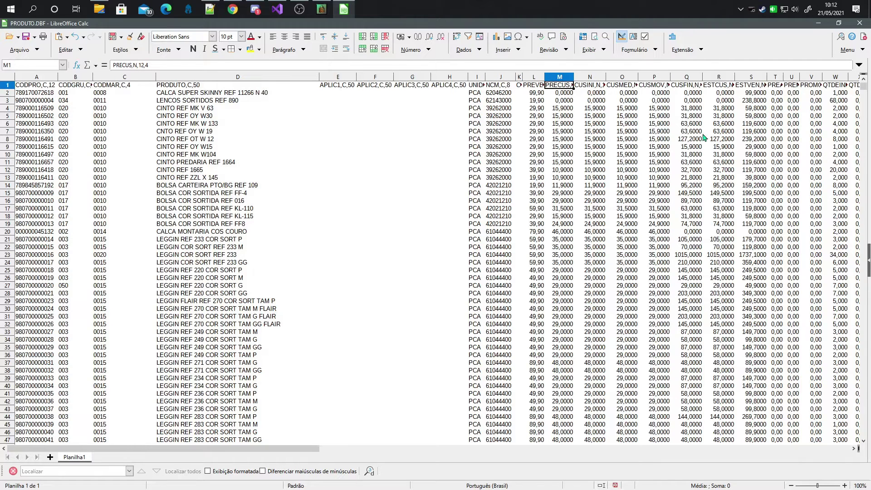
Step: Examine the remaining price, quantity, date and identifier columns up to the CODEAN barcode column
left_click_drag(312, 454, 375, 455)
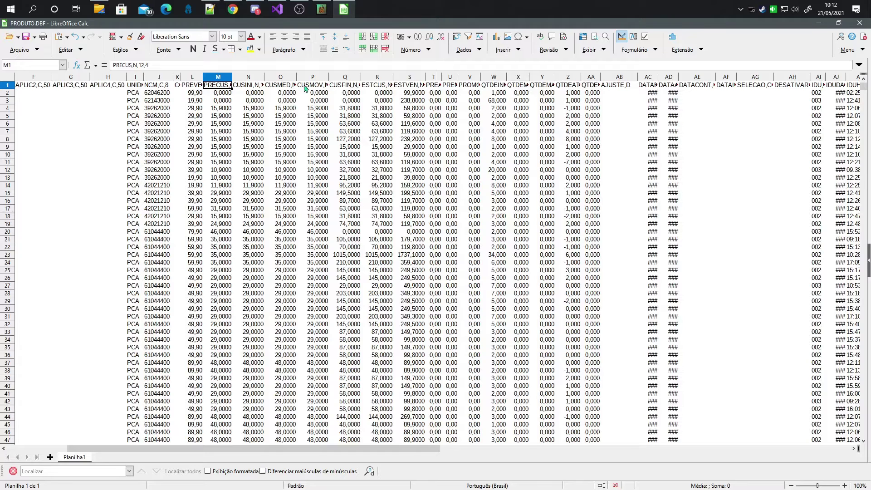
left_click(434, 87)
left_click(512, 95)
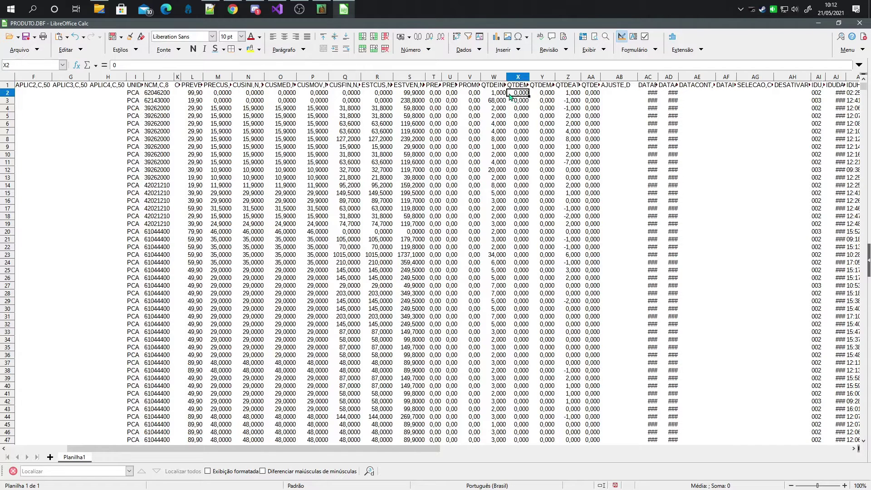
left_click(567, 100)
left_click(609, 93)
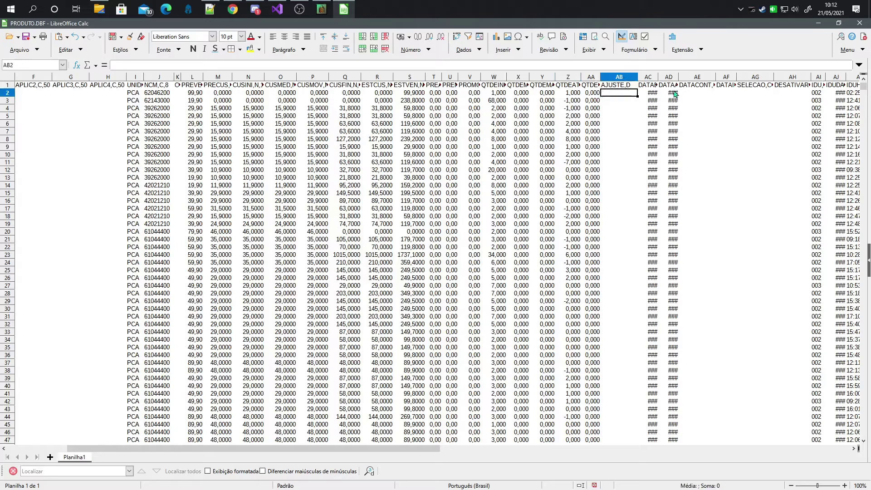
left_click(670, 93)
left_click_drag(430, 454, 453, 454)
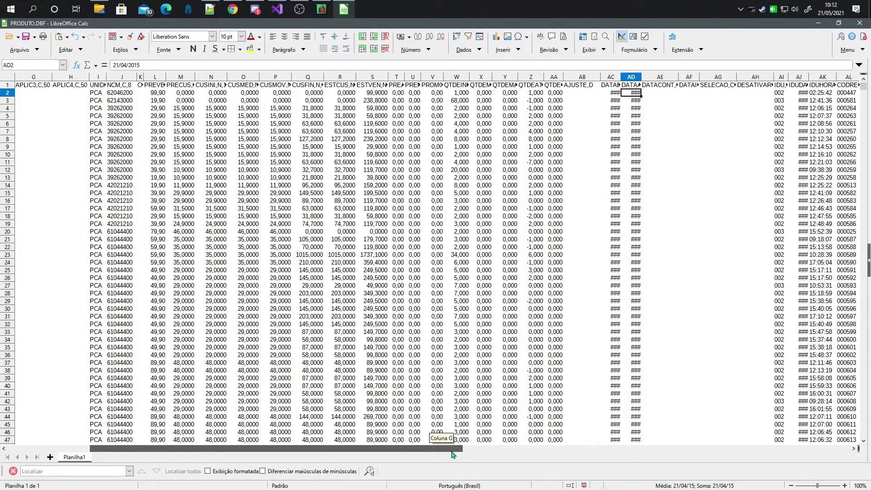
left_click_drag(452, 454, 452, 454)
left_click_drag(452, 454, 518, 456)
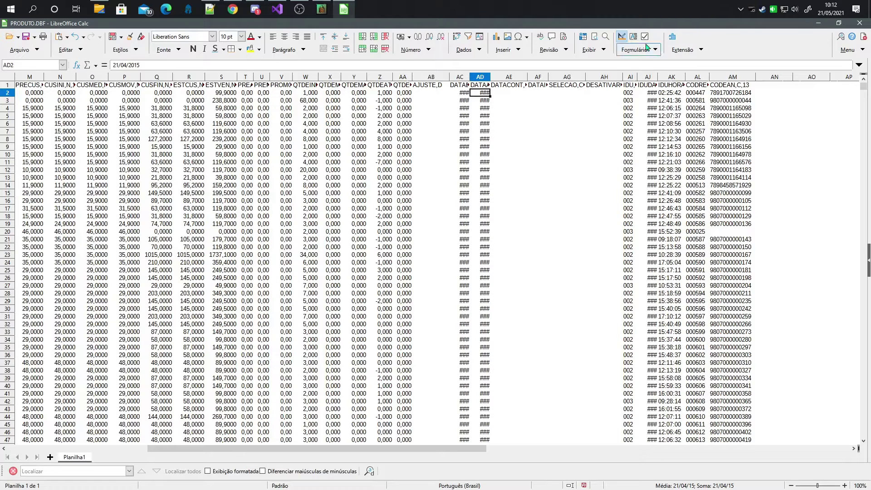
Step: Minimise the product spreadsheet and return to the rosa folder in Files
left_click(814, 29)
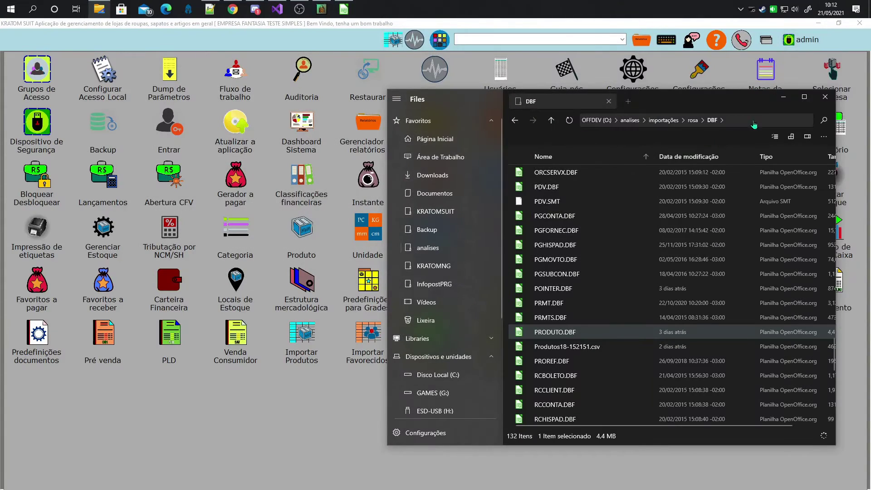
left_click(691, 122)
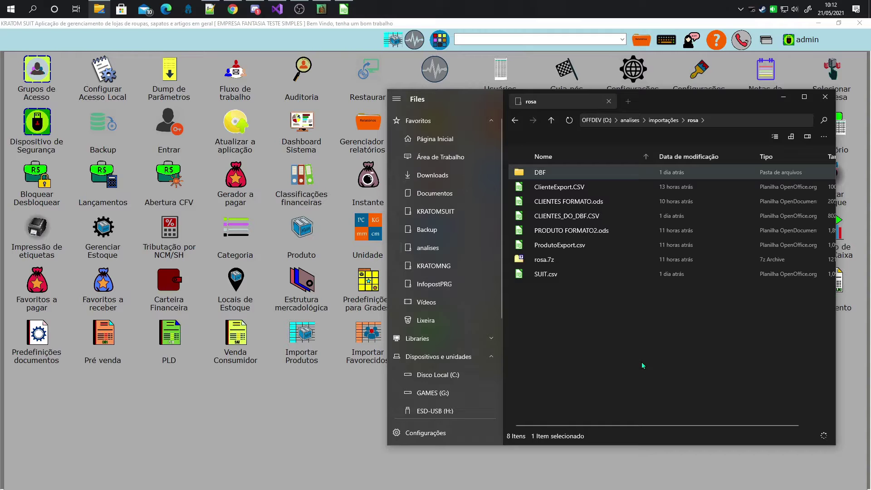
Step: Switch to KRATOM SUIT and open the Importar Produtos module
left_click(439, 39)
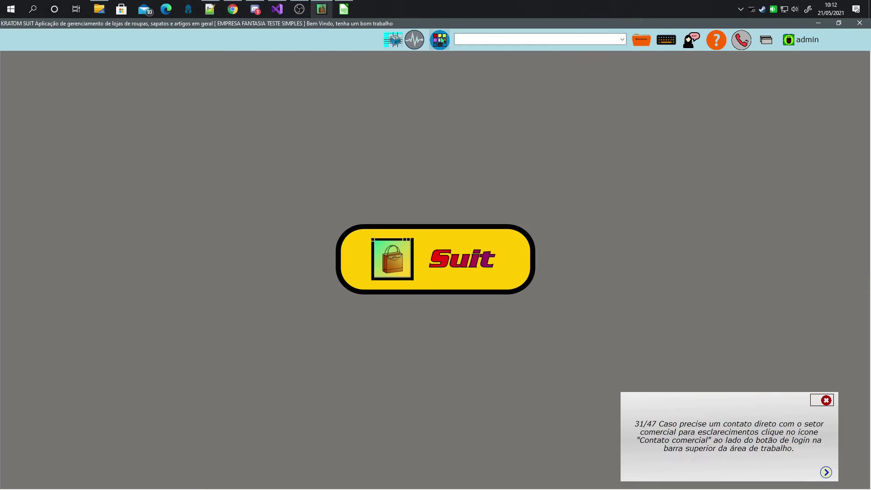
left_click(442, 42)
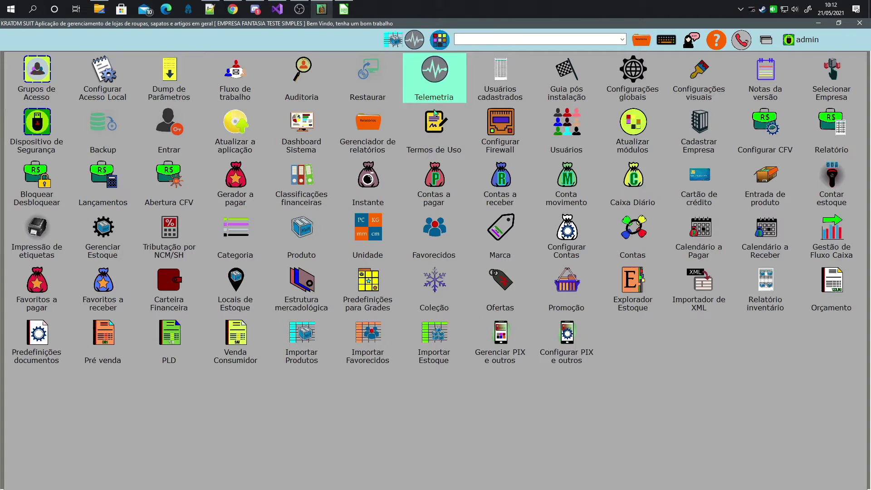
left_click(301, 338)
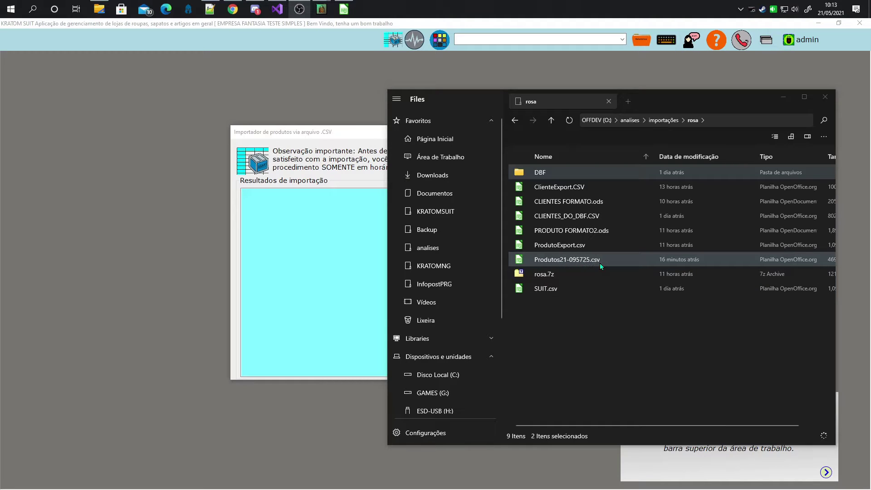
Step: Open Produtos21-095725.csv from the rosa folder in LibreOffice Calc, adding the underscore "_" as a custom field separator
left_click(556, 259)
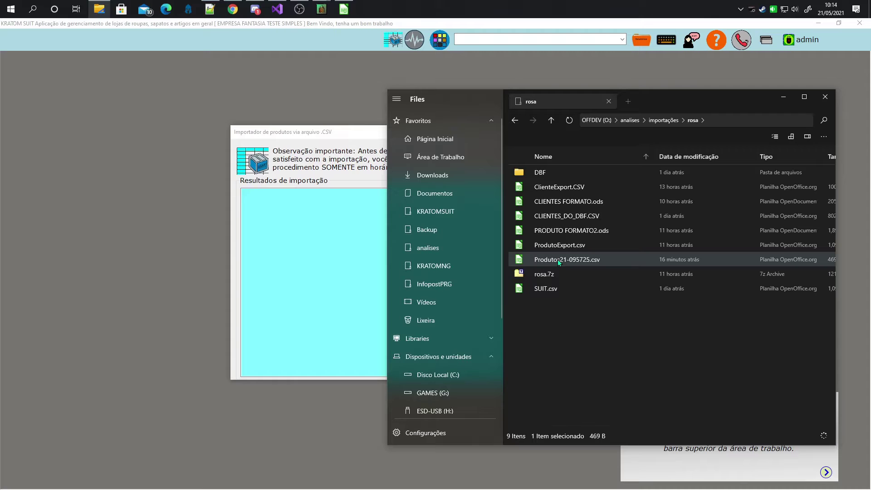
double_click(557, 259)
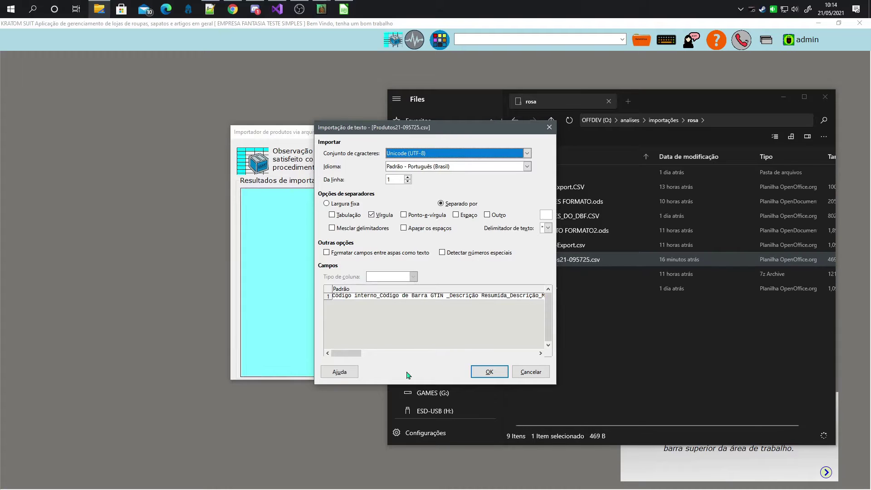
left_click(546, 214)
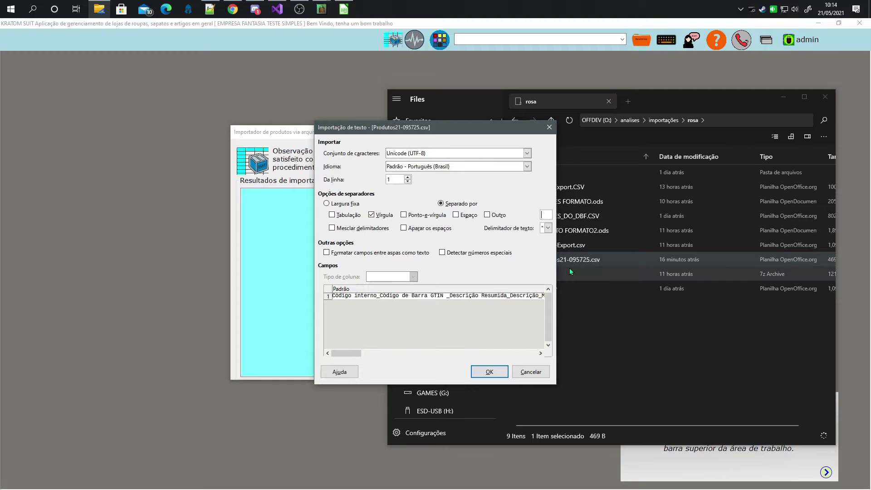
type("_")
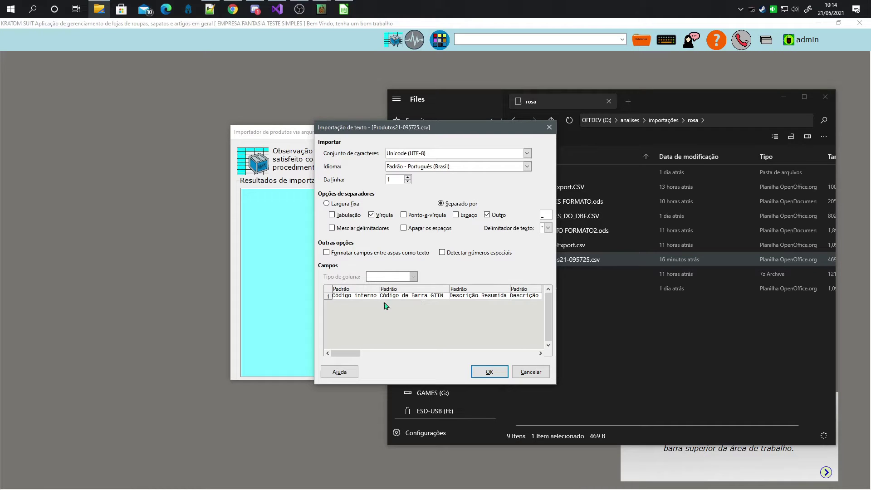
left_click_drag(350, 355, 506, 365)
left_click(494, 373)
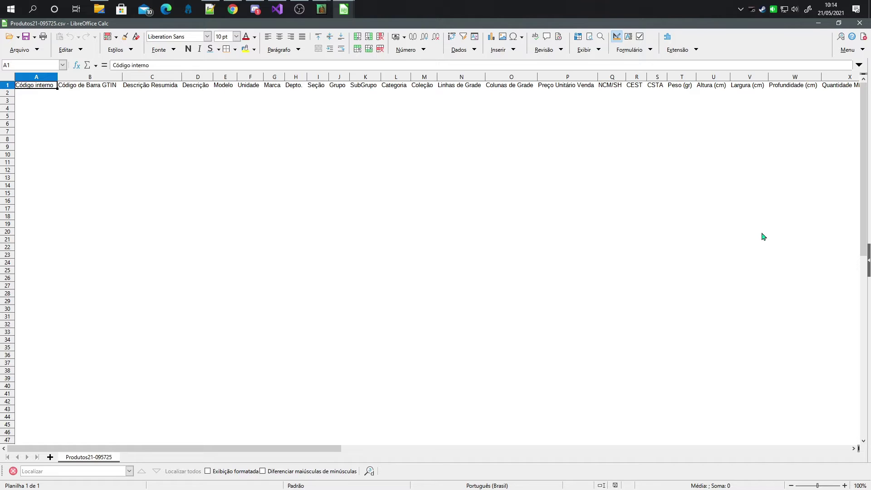
Step: Examine the template's first column headings, from Código interno through Marca
left_click_drag(325, 451, 281, 452)
left_click(44, 93)
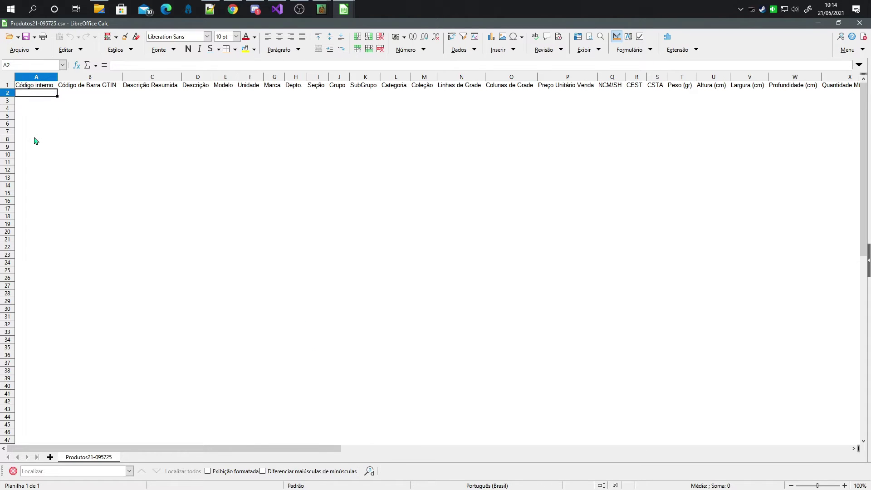
key("Tab")
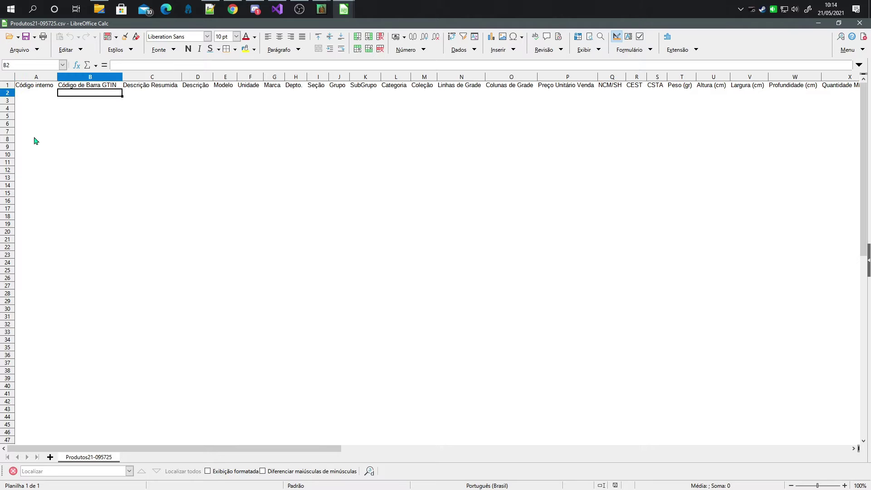
key("Tab")
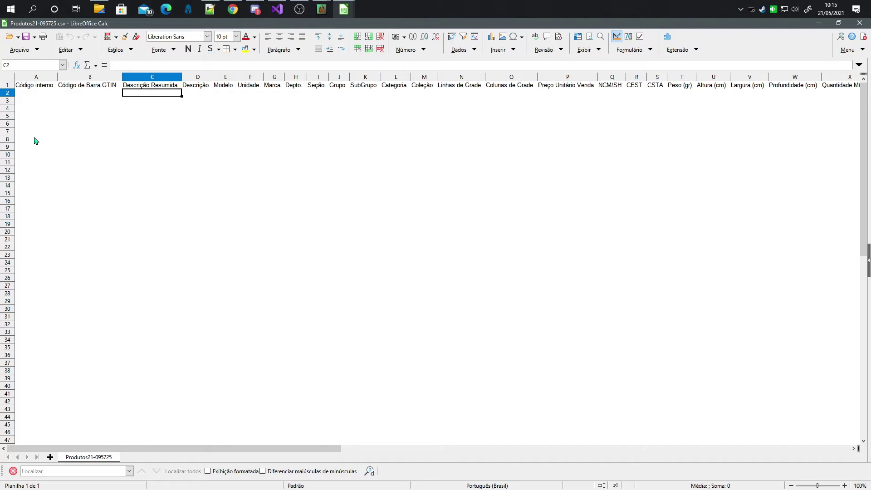
key("Right")
key("Right")
key("Right")
key("Right")
key("Right")
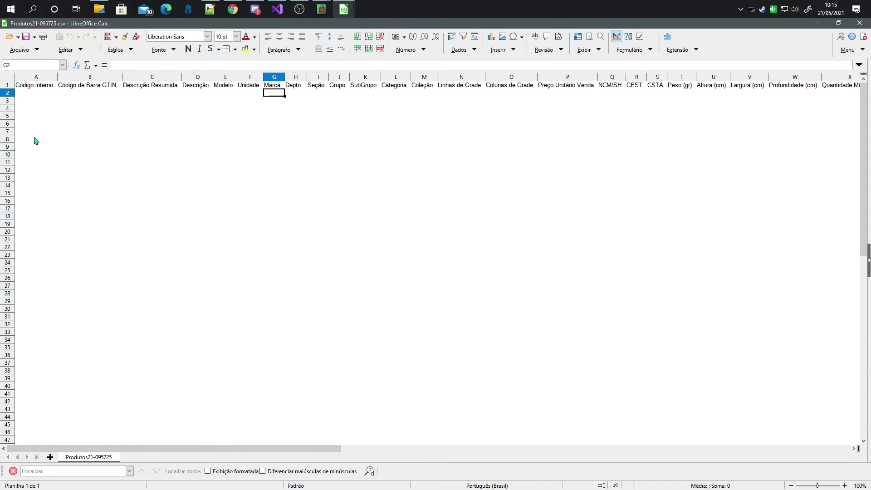
Step: Examine the remaining template headings up to the last one, Movimentar Estoque, in column AI
key("Right")
key("Right")
key("Right")
key("Right")
key("Right")
key("Right")
key("Right")
key("Right")
key("Right")
key("Right")
key("Right")
key("Right")
key("Right")
key("Right")
key("Right")
key("Right")
key("Right")
key("Right")
key("Right")
key("Right")
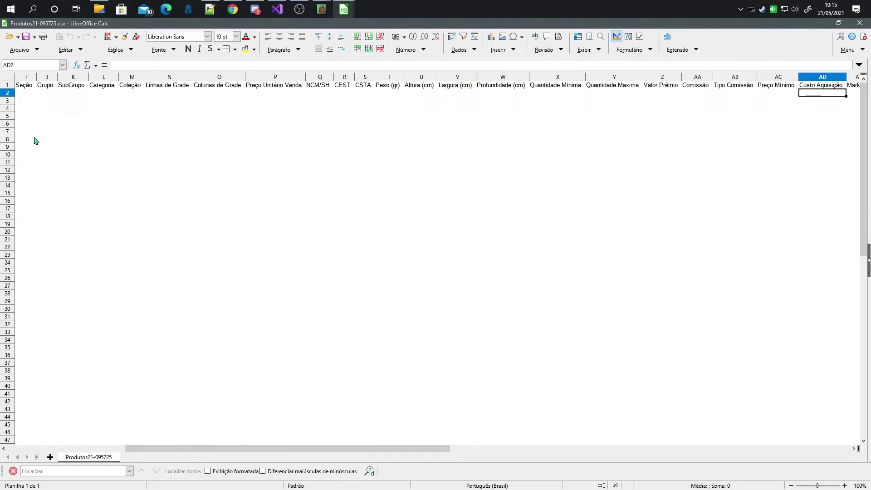
key("Right")
key("Right")
key("Right")
key("Right")
key("Right")
key("Right")
key("Right")
key("Right")
key("Right")
key("Right")
key("Right")
key("Right")
key("Right")
key("Right")
key("Right")
key("Right")
key("Left")
key("Left")
key("Left")
key("Left")
key("Left")
key("Left")
key("Left")
key("Left")
key("Left")
key("Left")
key("Left")
key("Left")
key("Left")
key("Left")
key("Left")
key("Left")
key("Left")
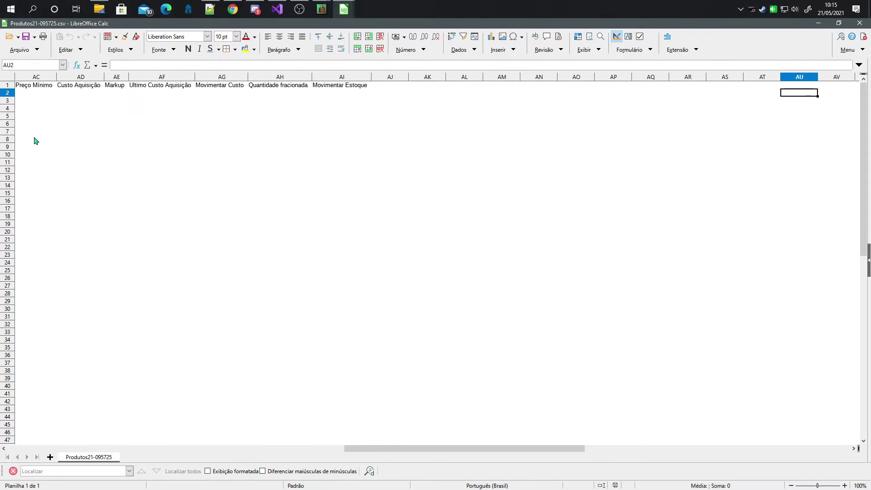
key("Right")
key("Right")
key("Right")
key("Right")
key("Right")
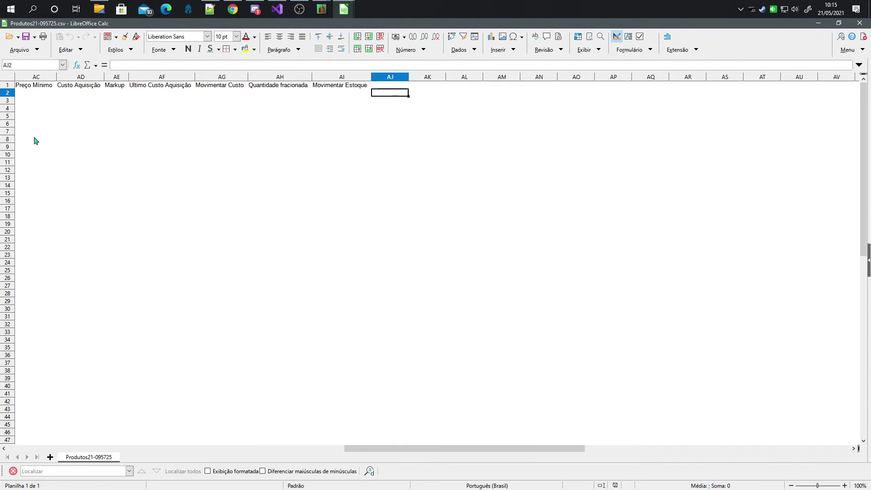
key("Left")
key("Up")
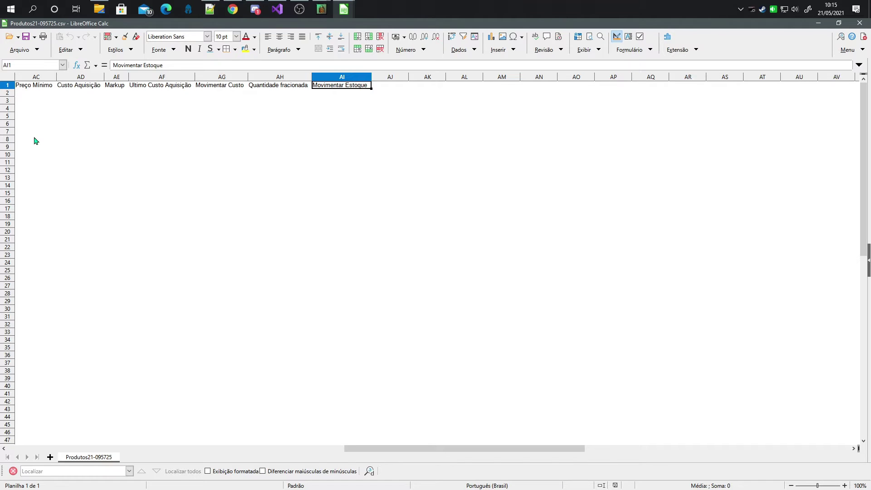
key("Right")
key("Right")
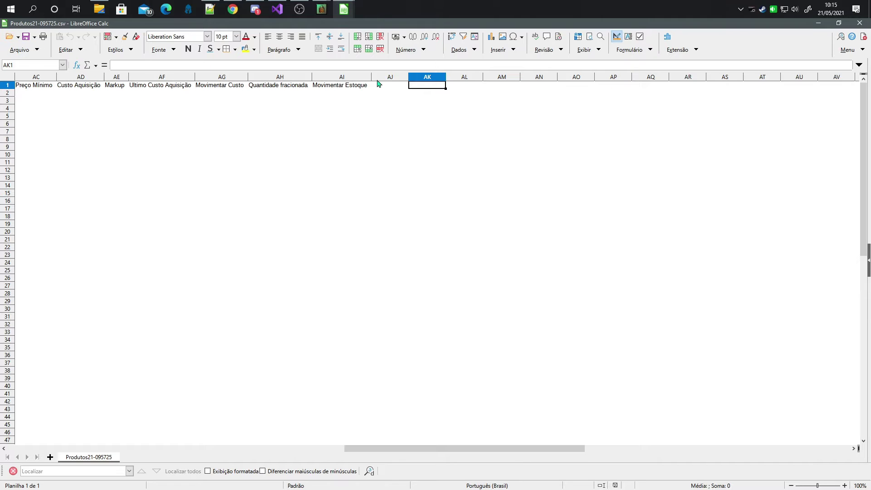
Step: Fill cells AJ1:AJ24, just after the Movimentar Estoque column, with a red background as a divider
left_click_drag(389, 86, 389, 266)
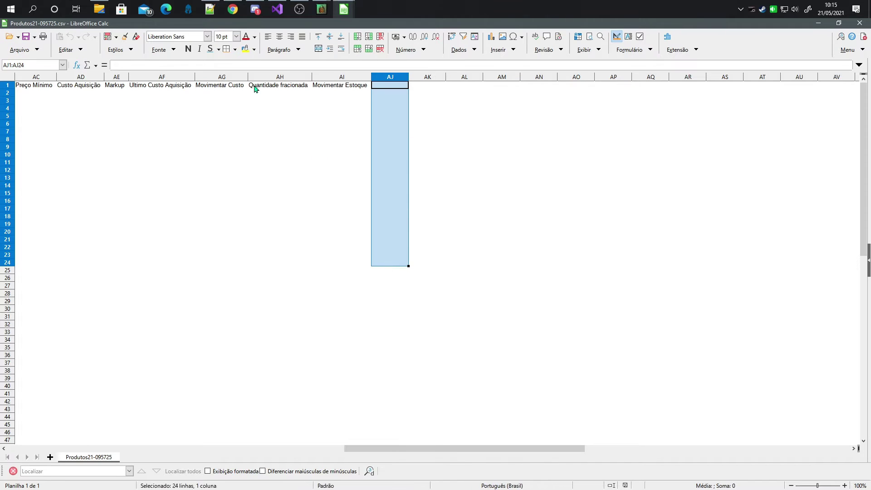
left_click(255, 54)
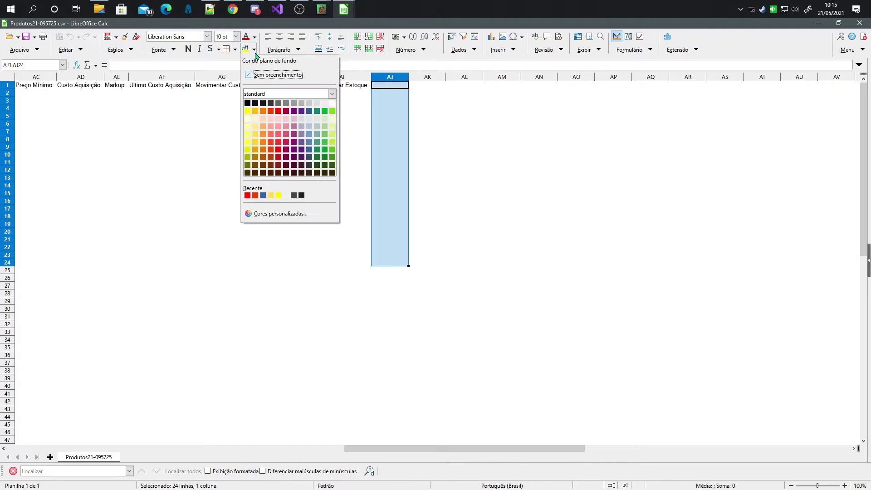
left_click(276, 120)
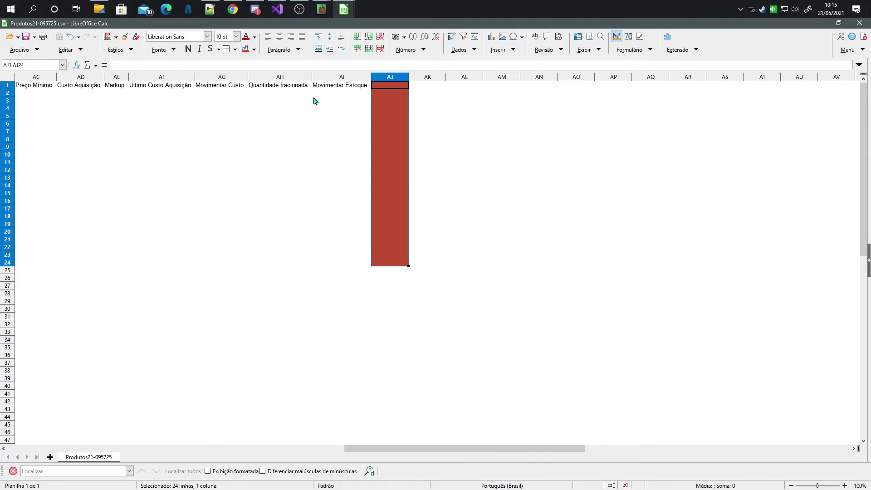
left_click(386, 139)
left_click(342, 77)
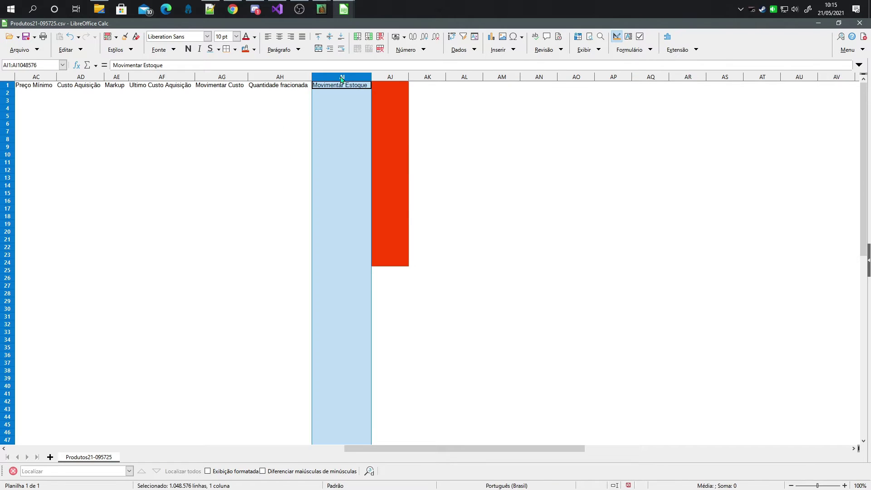
left_click_drag(342, 79, 221, 85)
left_click_drag(429, 77, 762, 91)
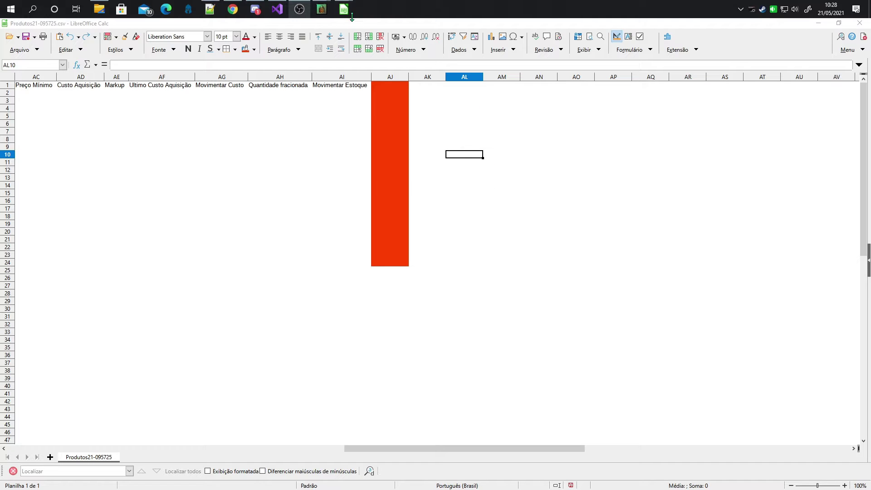
Step: Copy all columns A to AM from PRODUTO.DBF and paste them into Produtos21-095725.csv starting at cell AK1
mouse_move(343, 14)
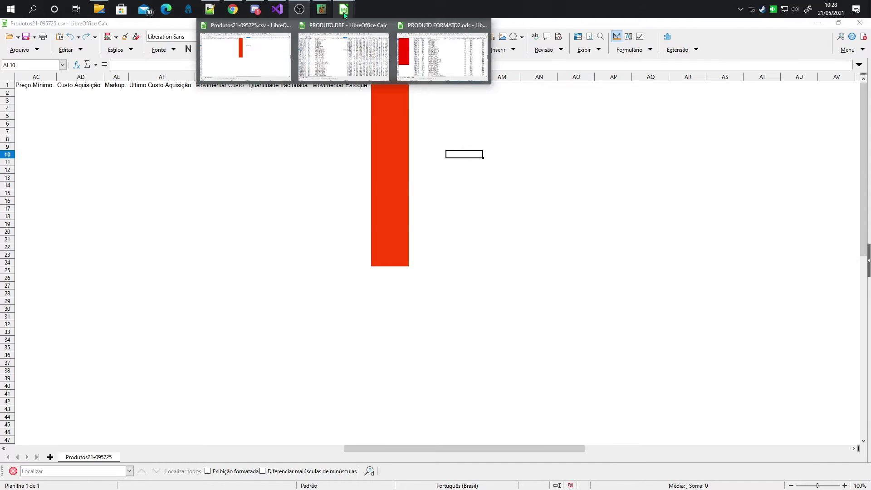
left_click(353, 57)
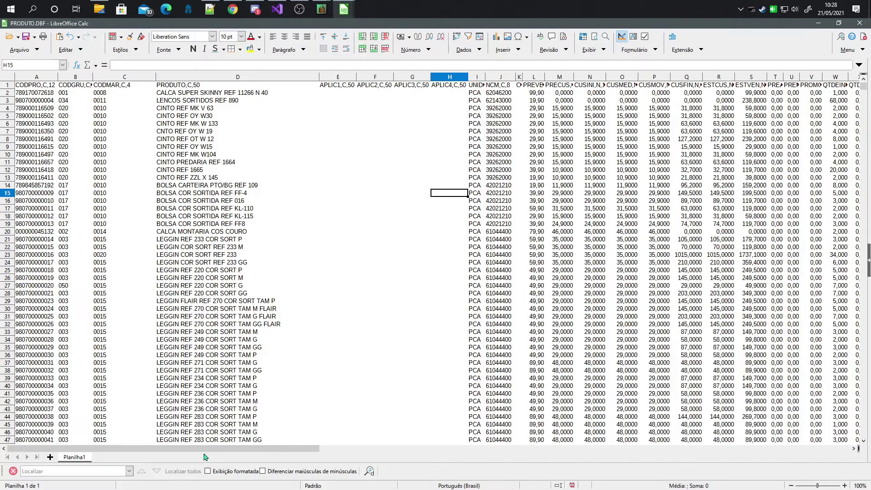
left_click_drag(275, 448, 530, 453)
left_click_drag(542, 76, 1, 111)
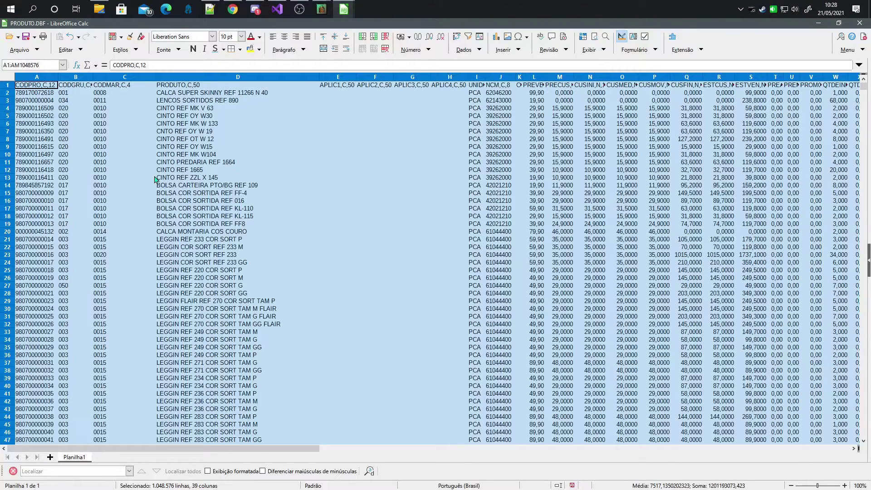
mouse_move(352, 16)
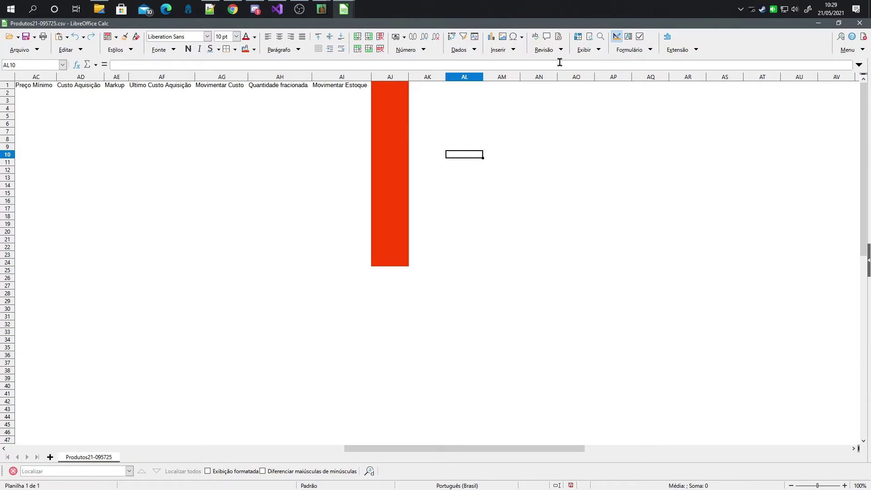
left_click(426, 89)
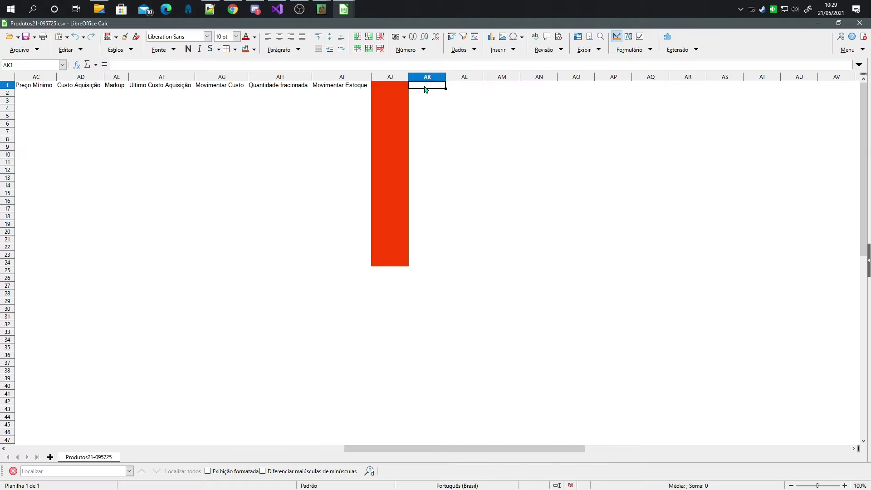
key("ctrl+v")
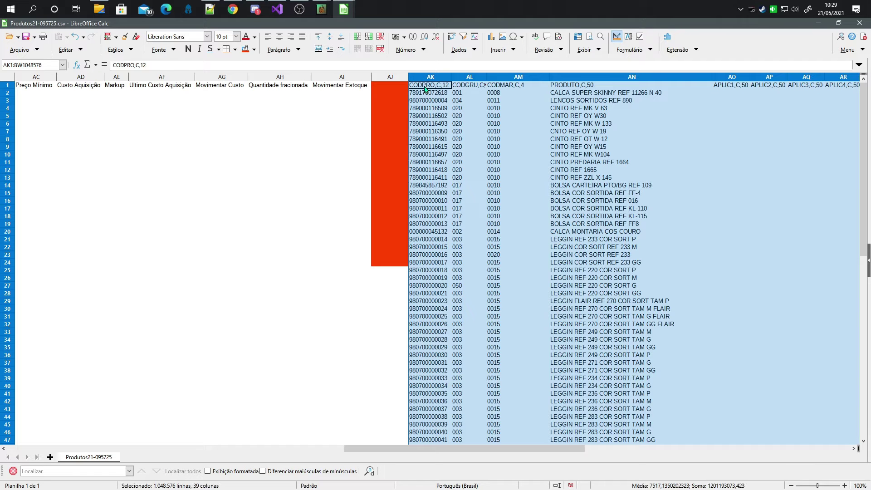
Step: Locate the pasted CODREF column and reference it under Código interno by entering =BV2 in cell A2
left_click_drag(461, 449, 390, 474)
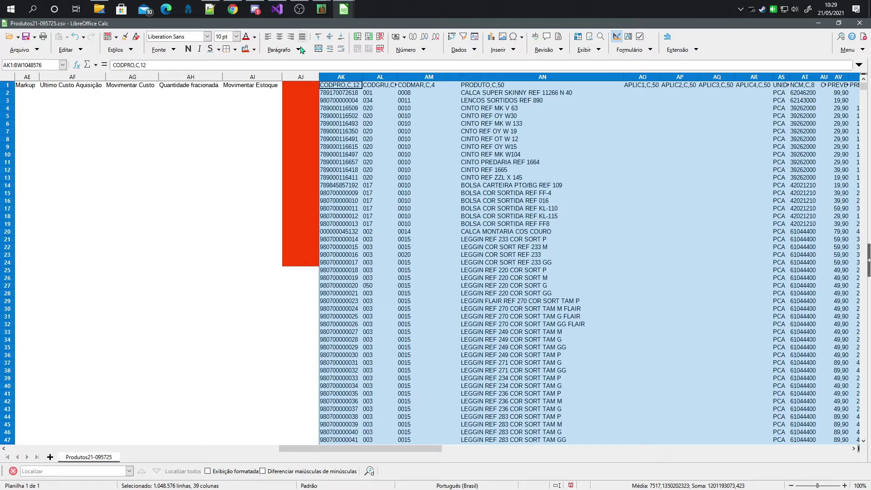
left_click_drag(384, 449, 104, 481)
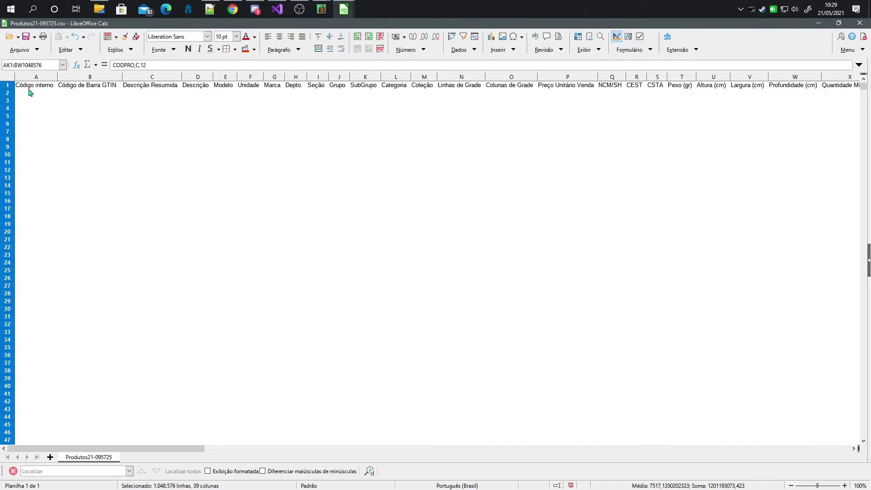
left_click(30, 86)
left_click(29, 93)
left_click_drag(138, 448, 562, 448)
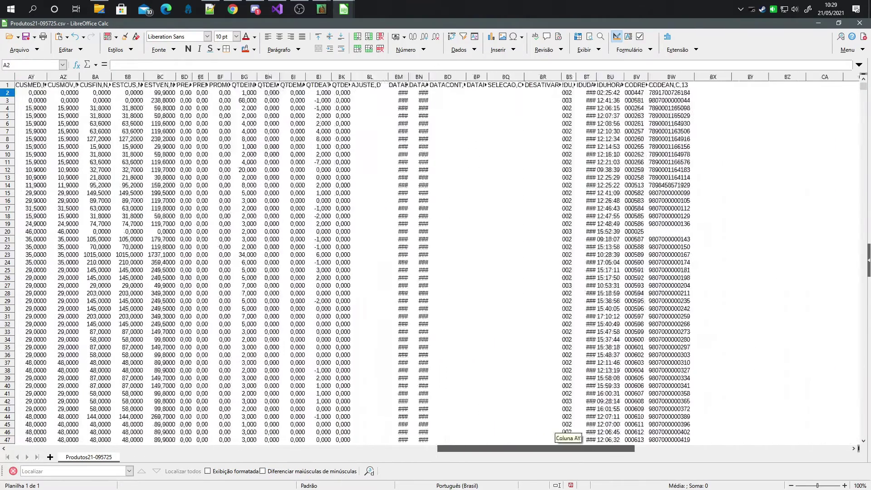
left_click(637, 77)
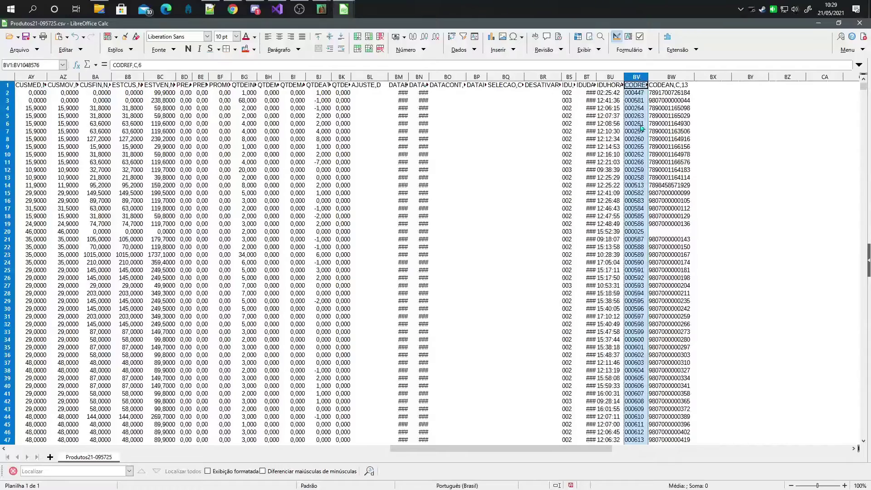
left_click_drag(601, 450, 193, 449)
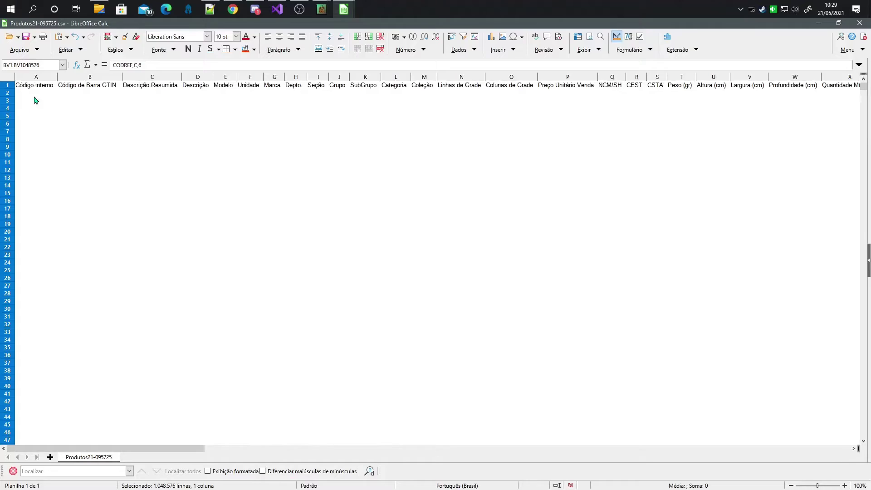
left_click(39, 95)
type("=BV")
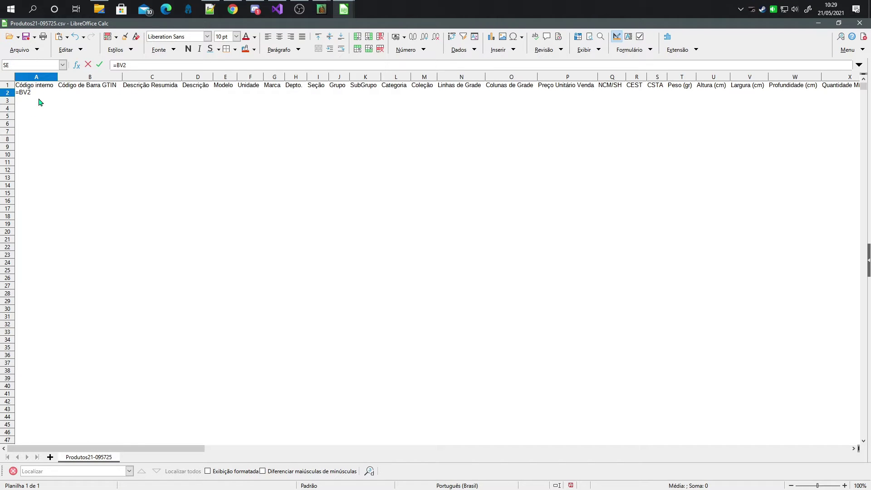
type("2")
key("Return")
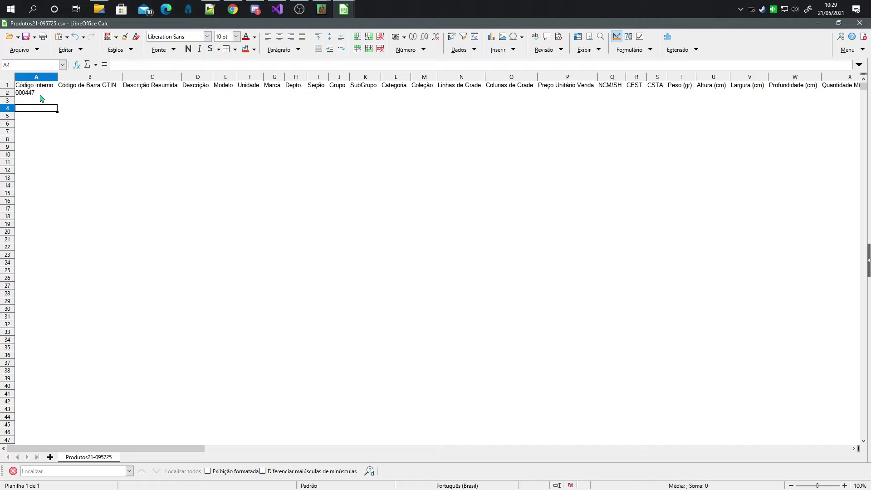
Step: Wrap the reference in cell A2 in the VALOR function so the formula reads =VALOR(BV2)
left_click(43, 94)
key("F2")
type("valor(")
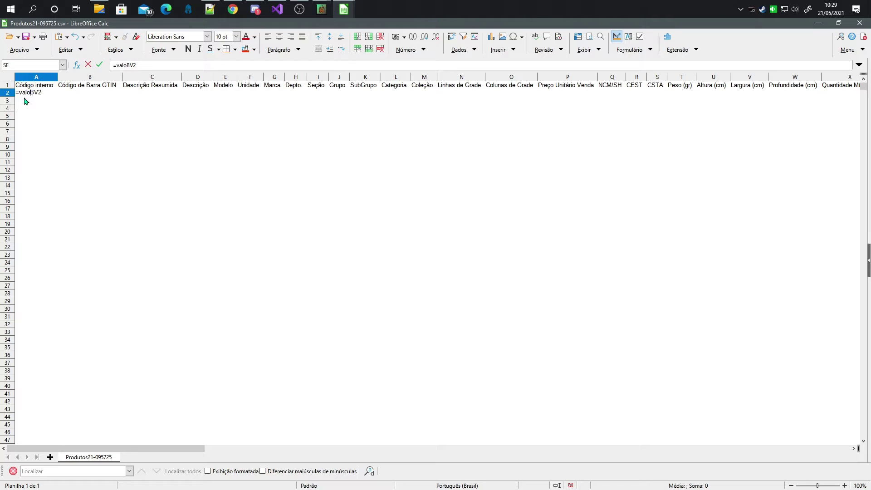
type(")")
key("Return")
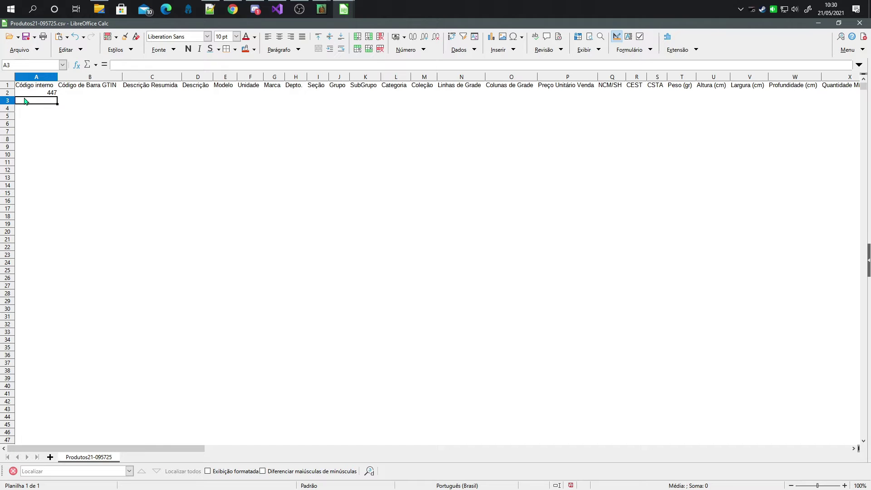
Step: Reference the pasted CODEAN column under Código de Barra GTIN by entering =BW2 in cell B2
key("Up")
key("Right")
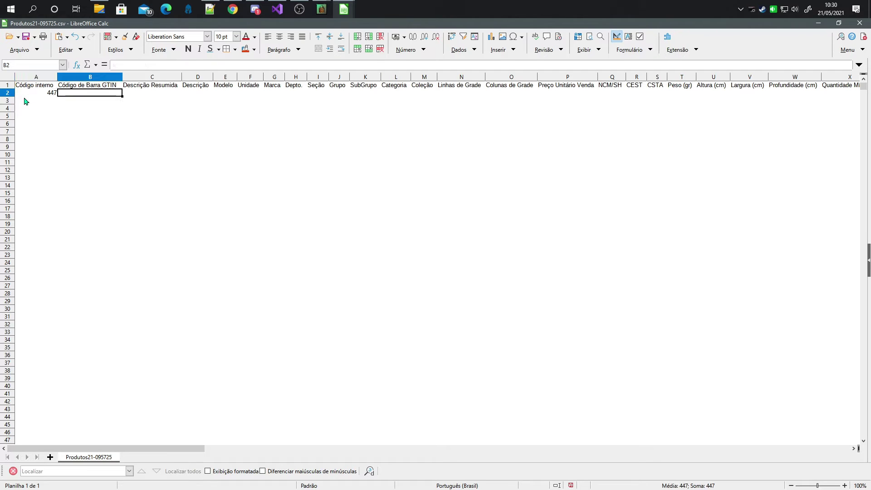
type("=")
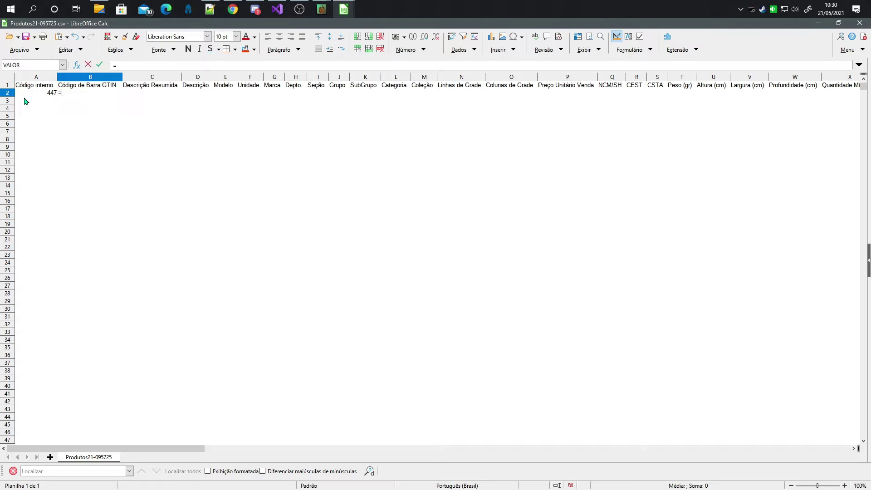
key("Right")
key("Right")
key("Right")
key("Right")
key("Right")
key("Right")
key("Right")
key("Right")
key("Right")
key("Right")
key("Right")
key("Right")
key("Right")
key("Right")
key("Right")
key("Right")
key("Right")
key("Right")
key("Right")
key("Right")
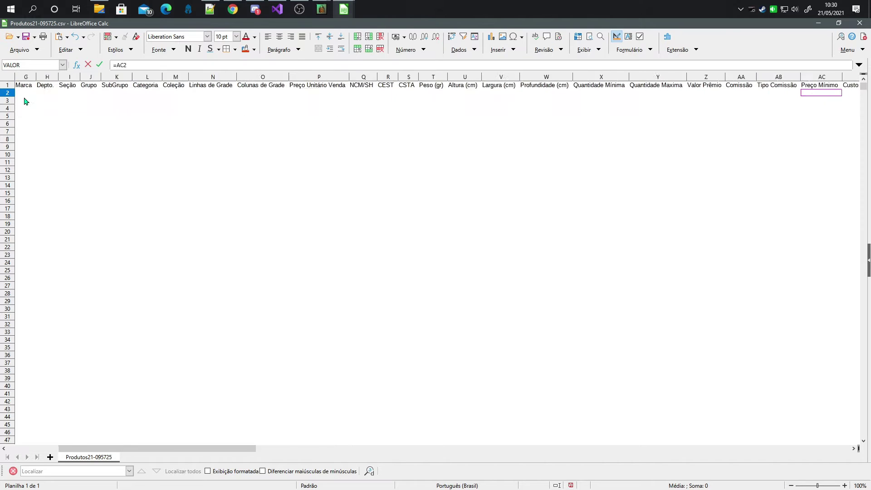
key("Right")
key("Right")
key("Right")
key("Right")
key("Right")
key("Right")
key("Right")
key("Right")
key("Right")
key("Right")
key("Right")
key("Right")
key("Right")
key("Right")
key("Right")
key("Right")
key("Right")
key("Right")
key("Right")
key("Right")
key("Right")
key("Right")
key("Right")
key("Right")
key("Right")
key("Right")
key("Right")
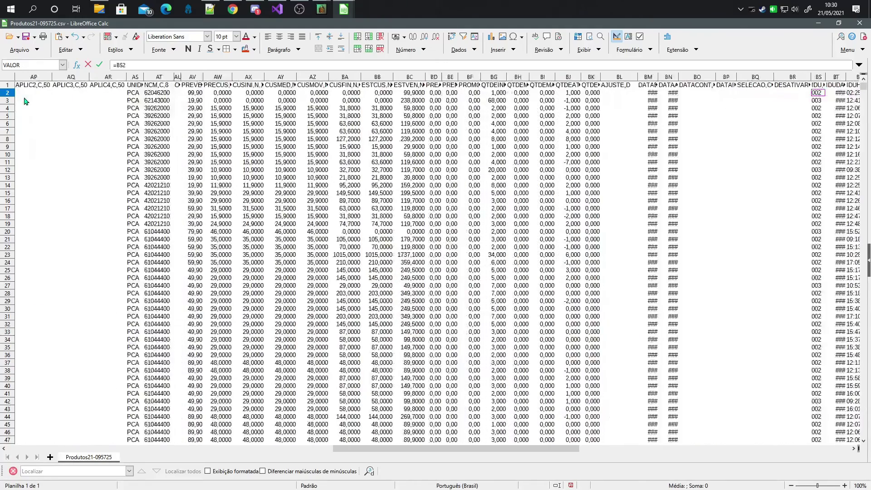
key("Right")
key("Right")
key("Right")
key("Right")
key("Right")
key("Right")
key("Right")
key("Right")
key("Right")
key("Left")
key("Left")
key("Left")
key("Left")
key("Left")
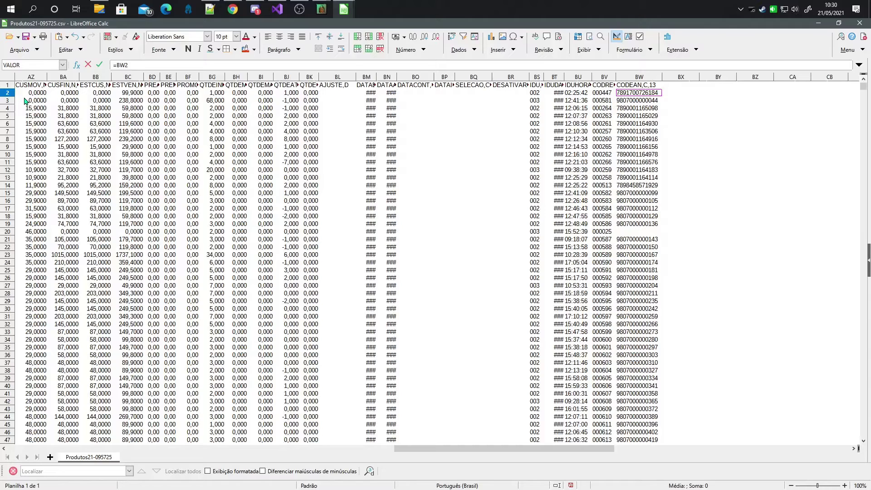
key("Return")
key("Up")
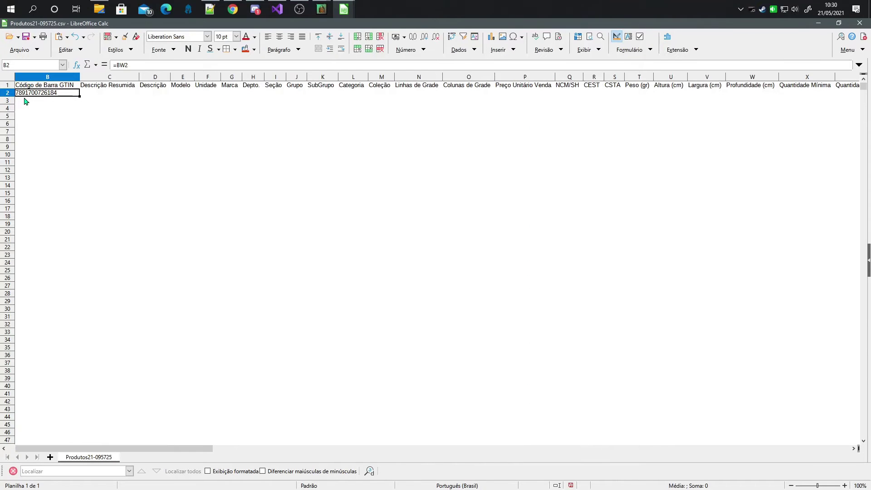
key("Left")
key("Right")
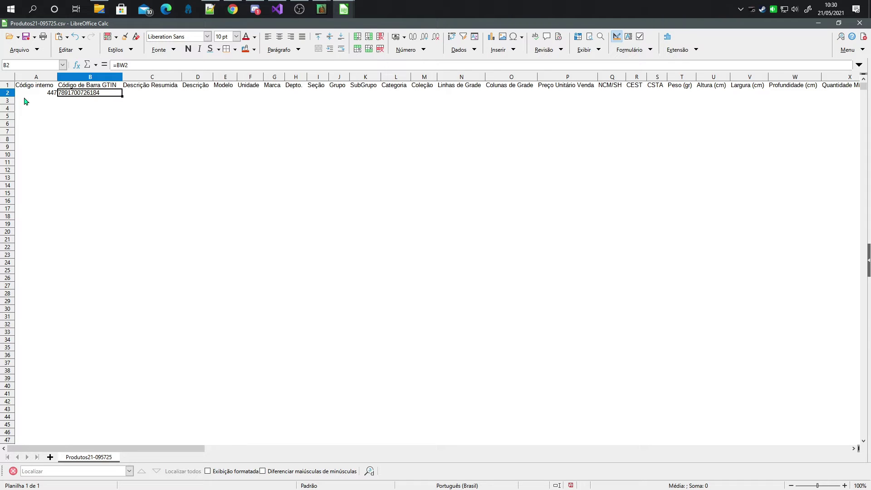
Step: Copy the formulas in A2:B2 and paste them down into the range A3:B98
key("Left")
key("Right")
key("Left")
key("Right")
key("shift+Left")
key("ctrl+c")
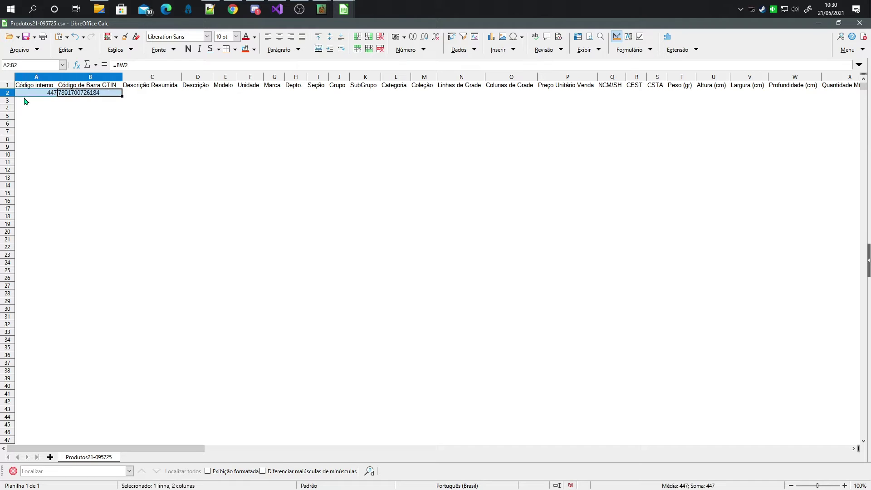
left_click(25, 100)
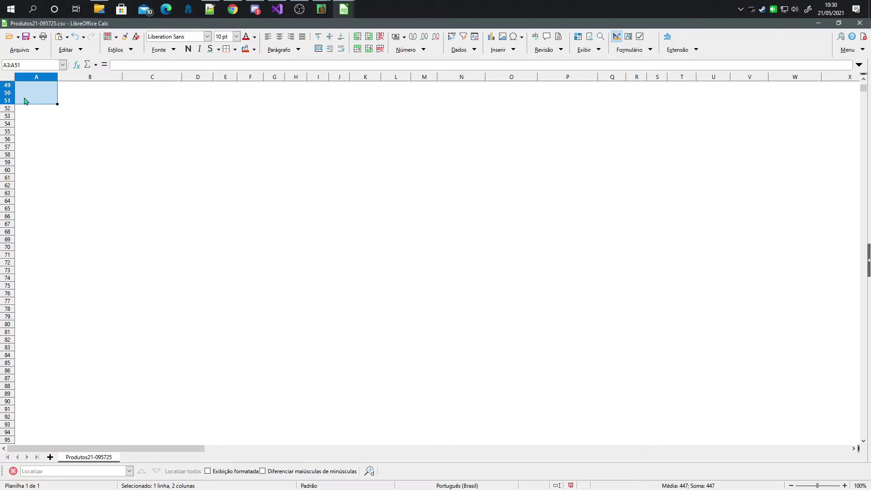
key("shift+Page_Down")
key("shift+Page_Down")
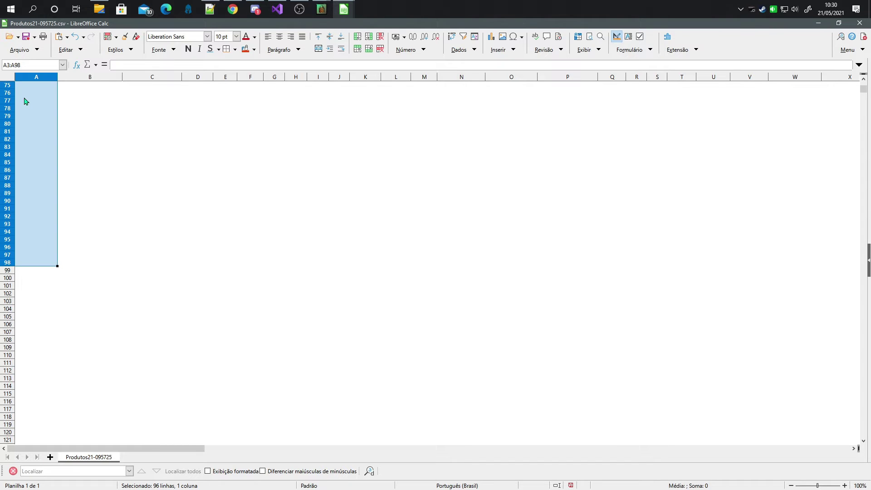
scroll(211, 261, "down", 4)
scroll(211, 261, "up", 5)
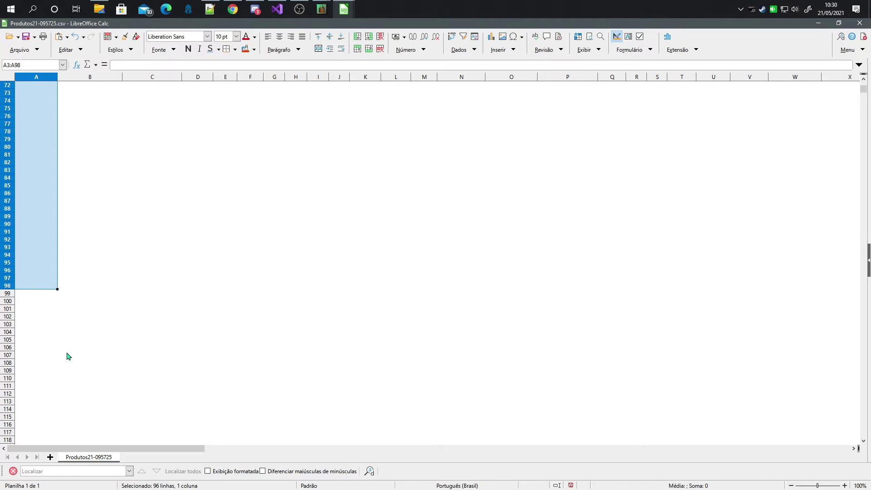
key("shift+Right")
key("ctrl+v")
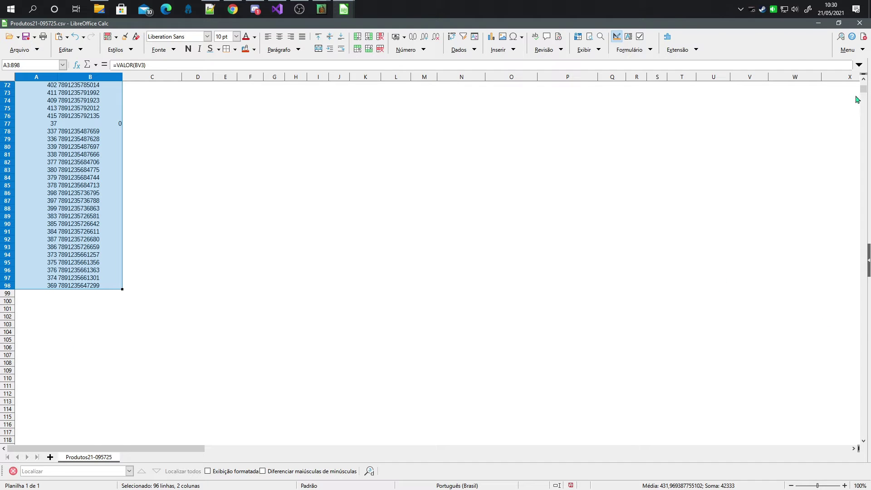
Step: Check the filled Código interno and Código de Barra GTIN columns, including the barcode formula in cell B20
left_click_drag(863, 89, 862, 82)
left_click(131, 155)
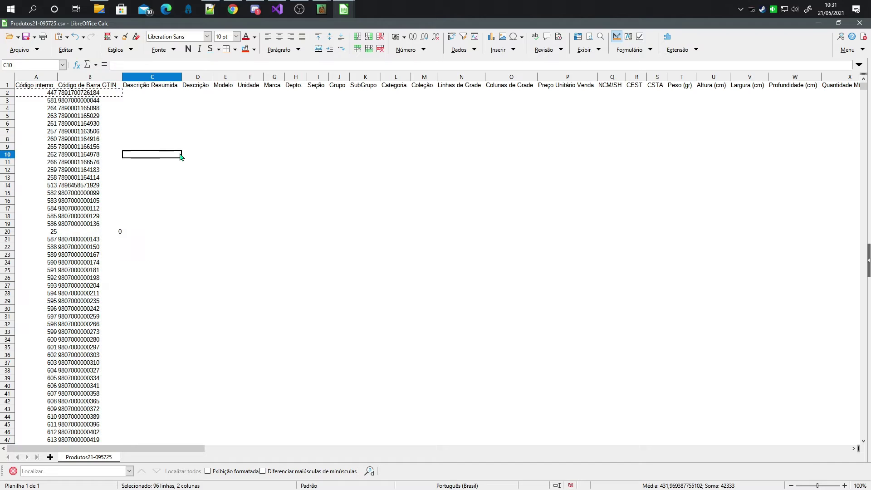
left_click_drag(78, 100, 64, 279)
left_click_drag(45, 129, 33, 247)
left_click(33, 247)
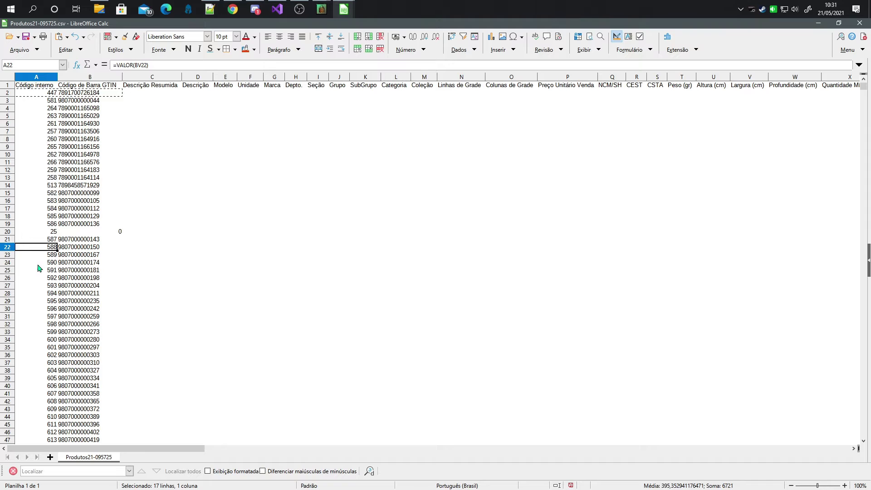
left_click(116, 232)
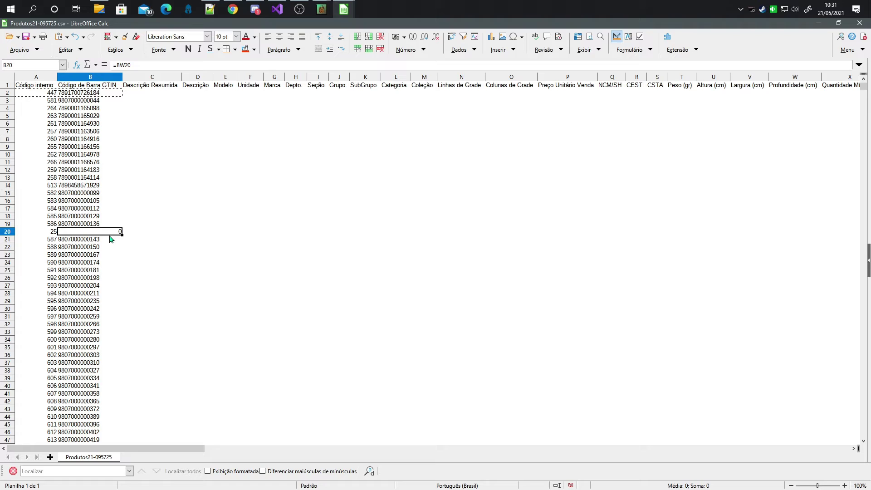
Step: Wrap the barcode reference in cell B2 in the T function so the formula reads =T(BW2)
left_click(92, 94)
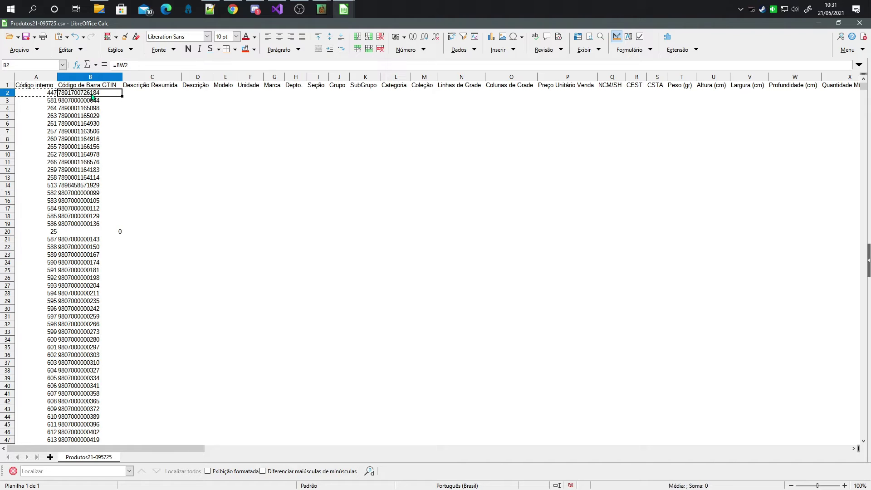
double_click(92, 96)
type("T(")
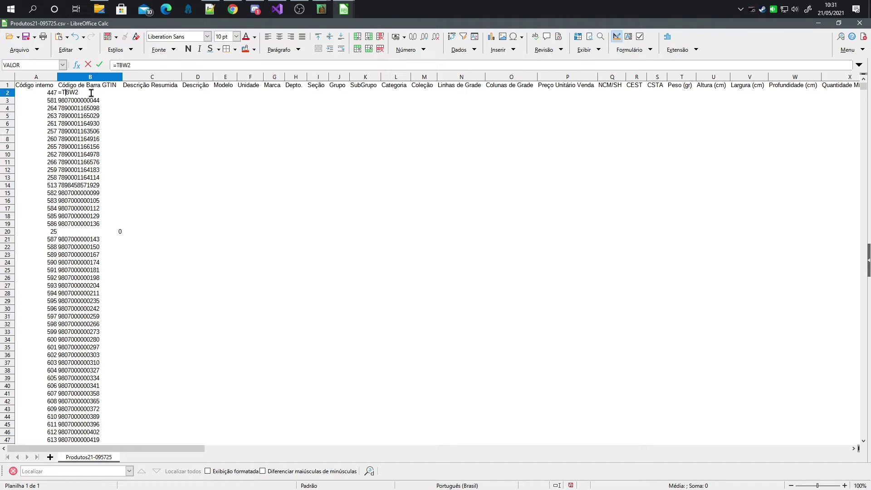
key("End")
type(")")
key("Return")
Step: Copy the B2 formula over the existing barcode formulas in B3:B98 and check cells B19 and B20
left_click(91, 92)
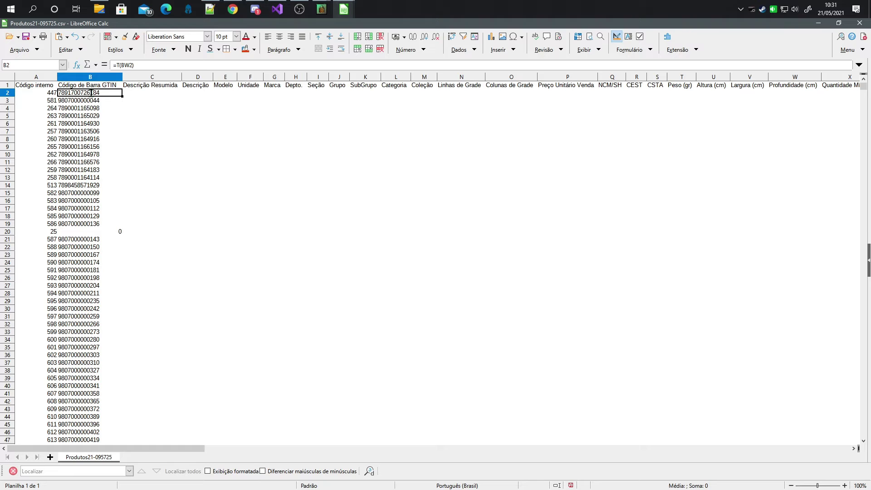
left_click_drag(91, 101, 92, 97)
scroll(92, 105, "down", 16)
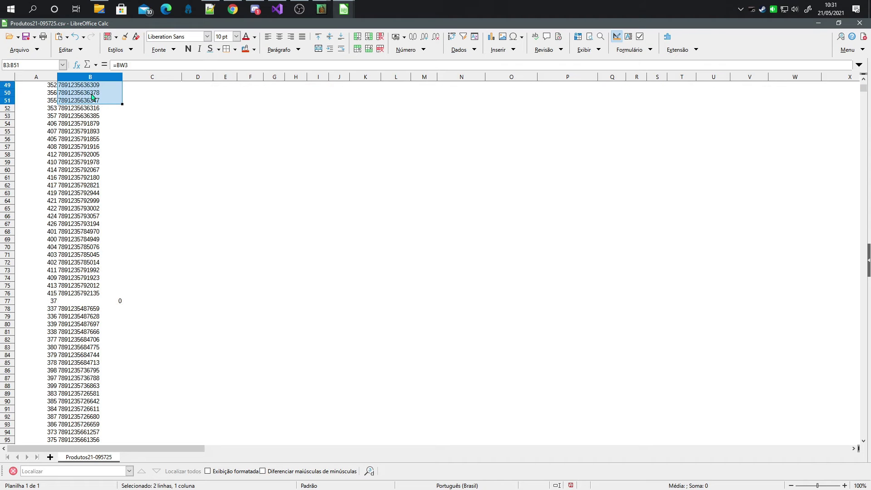
key("ctrl+shift+Down")
key("ctrl+v")
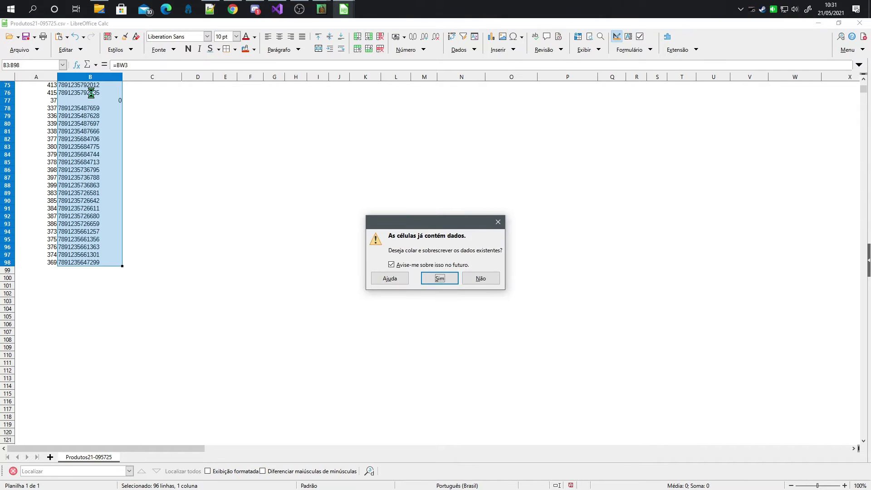
key("Return")
left_click(129, 133)
left_click(93, 100)
scroll(191, 210, "up", 19)
scroll(167, 243, "up", 6)
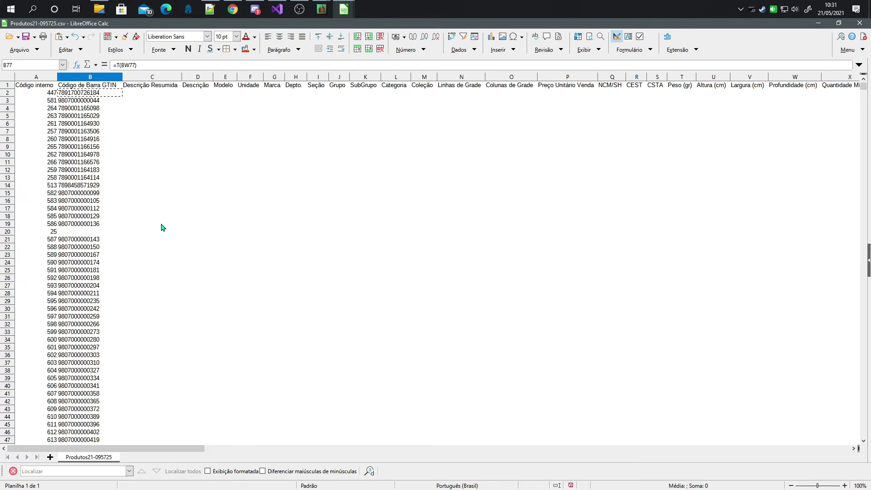
left_click(84, 224)
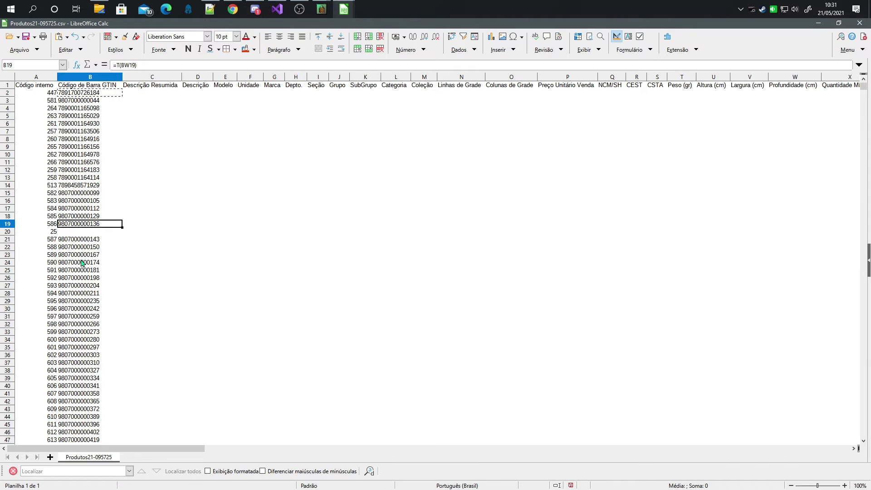
left_click(93, 233)
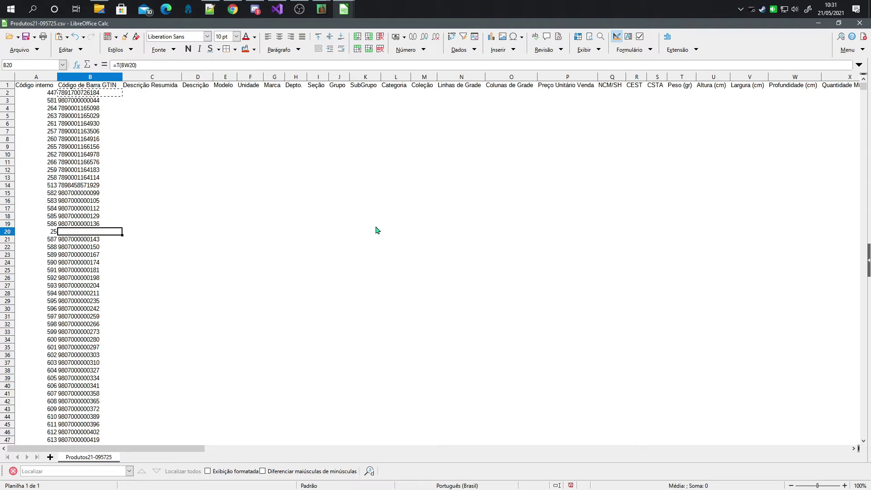
Step: Compare the Descrição Resumida, Descrição and Modelo columns with the product text in the pasted PRODUTO column, cell AN2
left_click(155, 94)
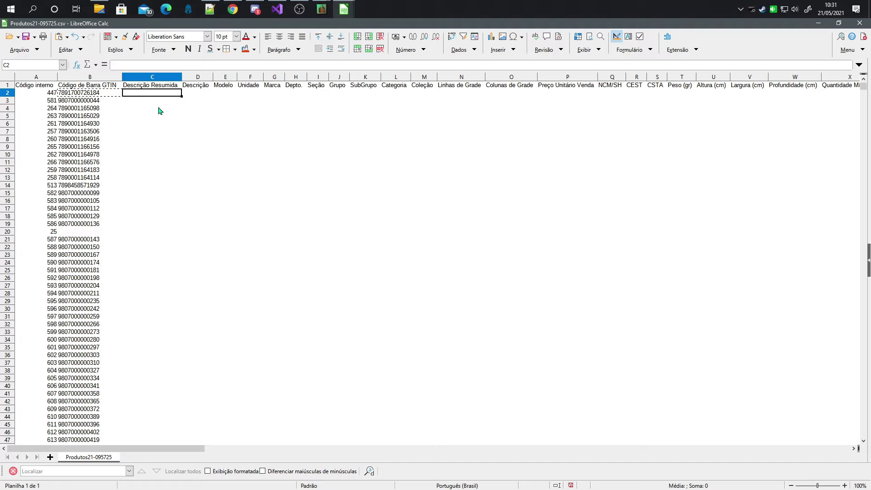
key("Right")
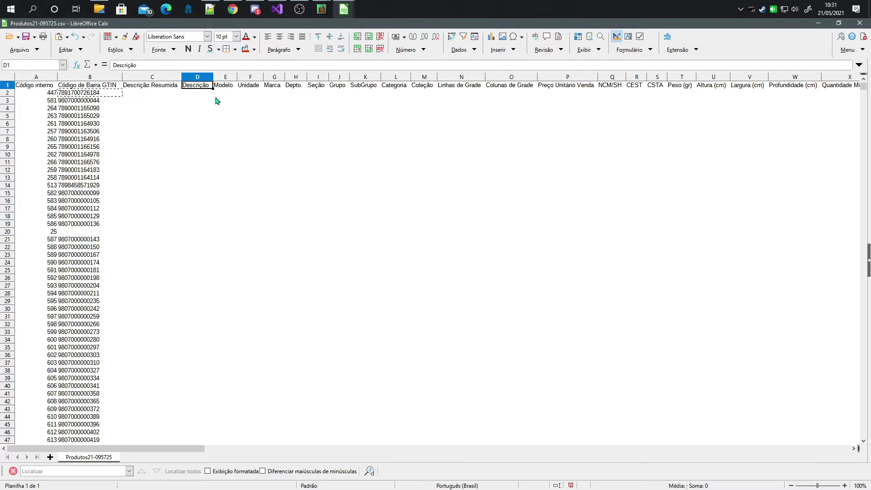
key("Right")
left_click_drag(159, 449, 430, 477)
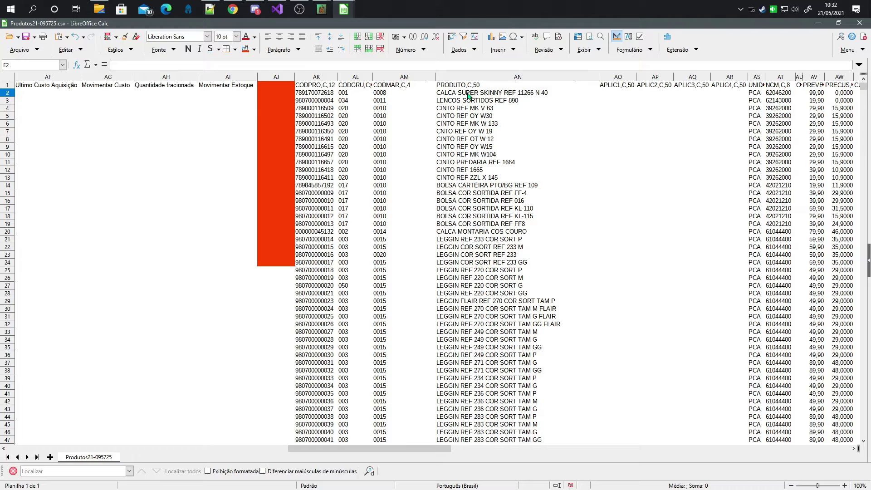
left_click(468, 94)
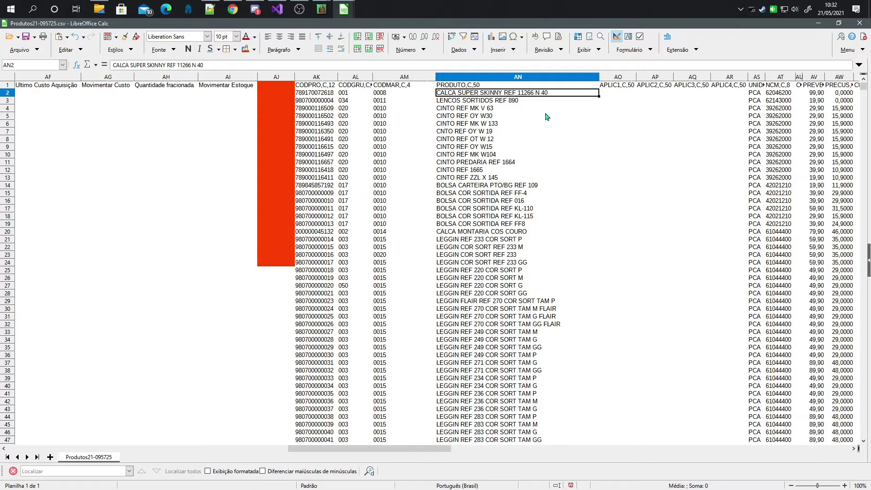
left_click_drag(399, 449, 128, 465)
left_click(105, 94)
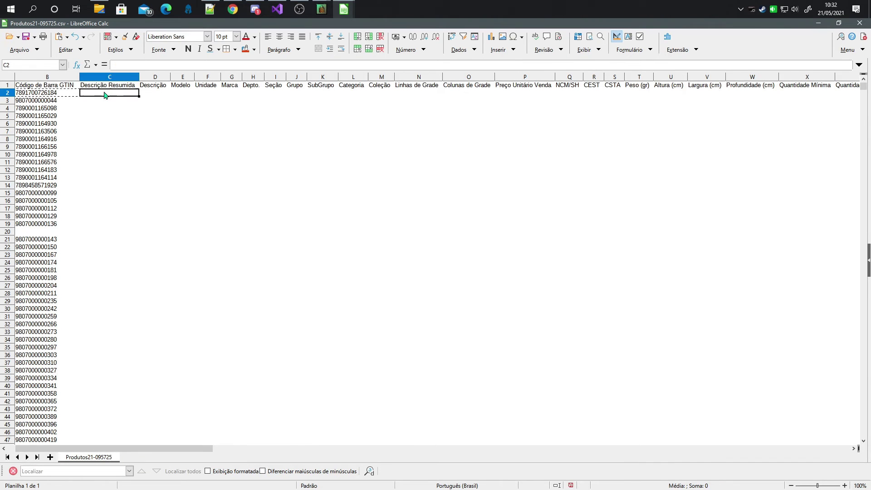
left_click(167, 94)
left_click(181, 88)
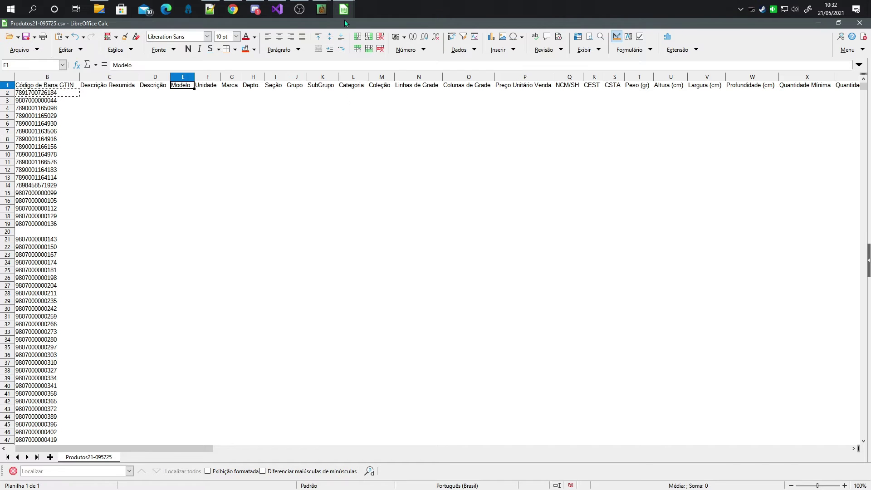
Step: Switch to the PRODUTO FORMATO2.ods spreadsheet and examine the Descrição Resumida formula in cell C2
mouse_move(346, 14)
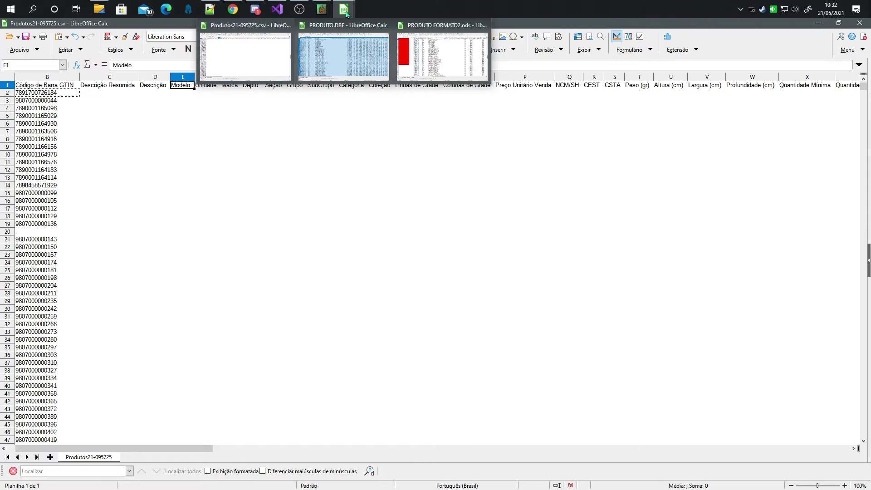
left_click(346, 23)
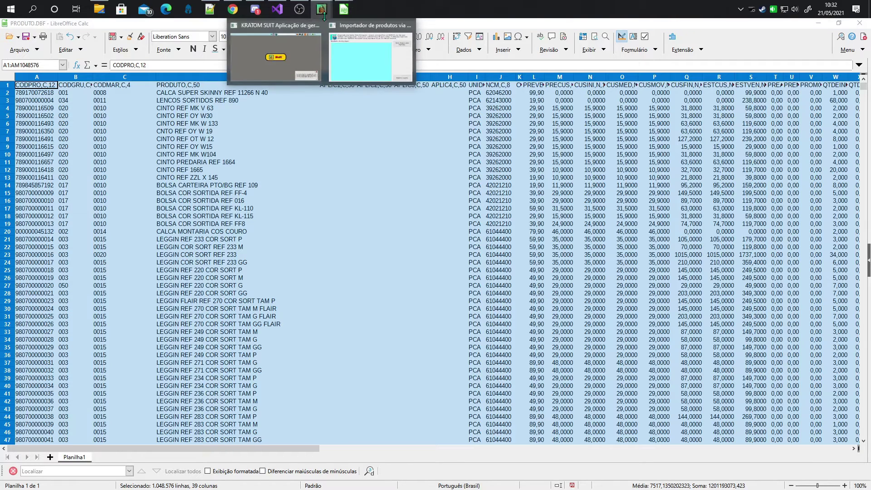
mouse_move(351, 9)
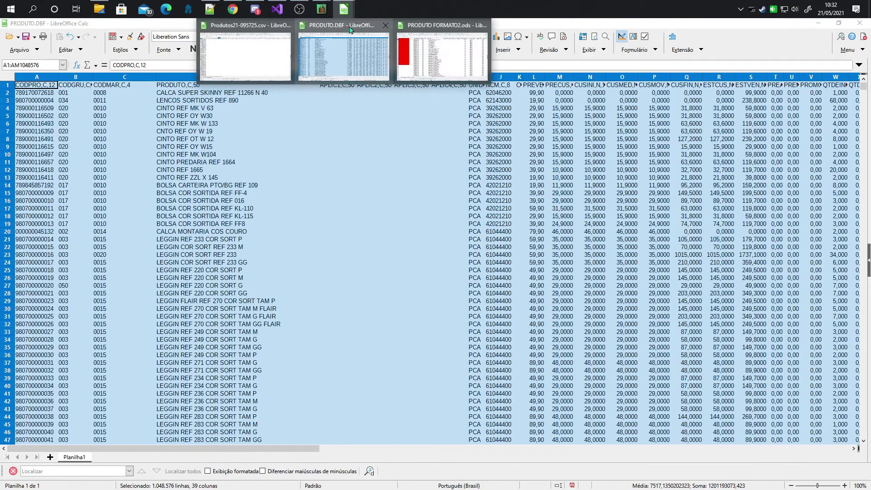
left_click(442, 58)
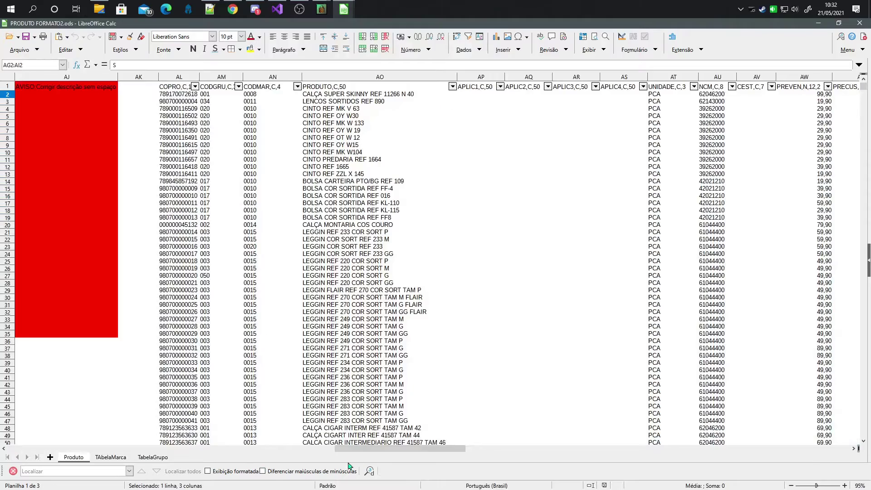
left_click_drag(350, 448, 40, 471)
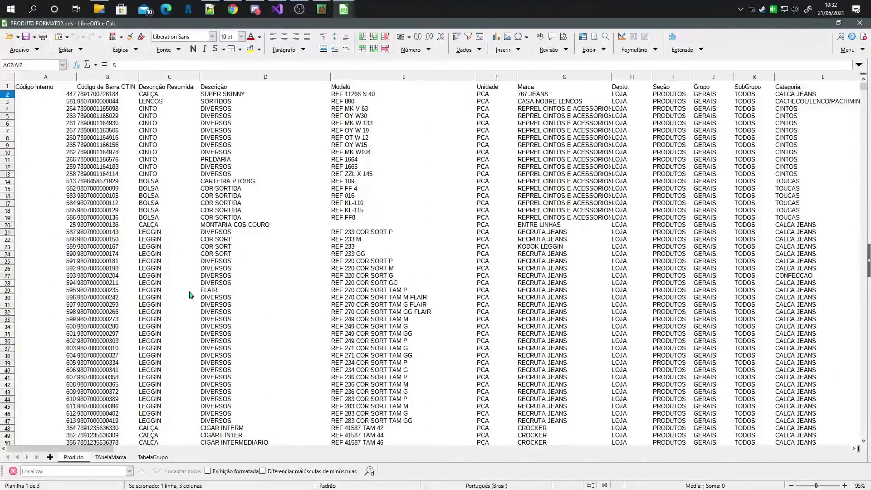
left_click(144, 95)
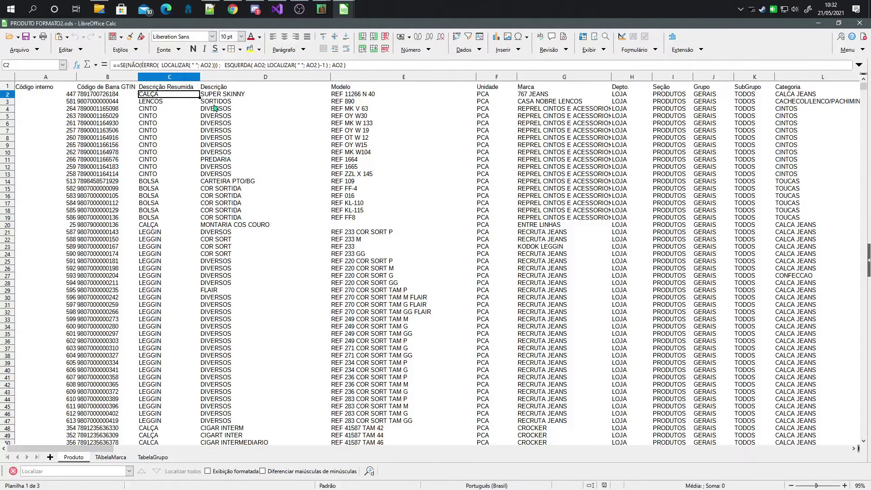
Step: Examine the Descrição Resumida, Descrição and Modelo formulas in cells C3, D2 and E2 against the source text in the PRODUTO column
left_click_drag(105, 453, 380, 460)
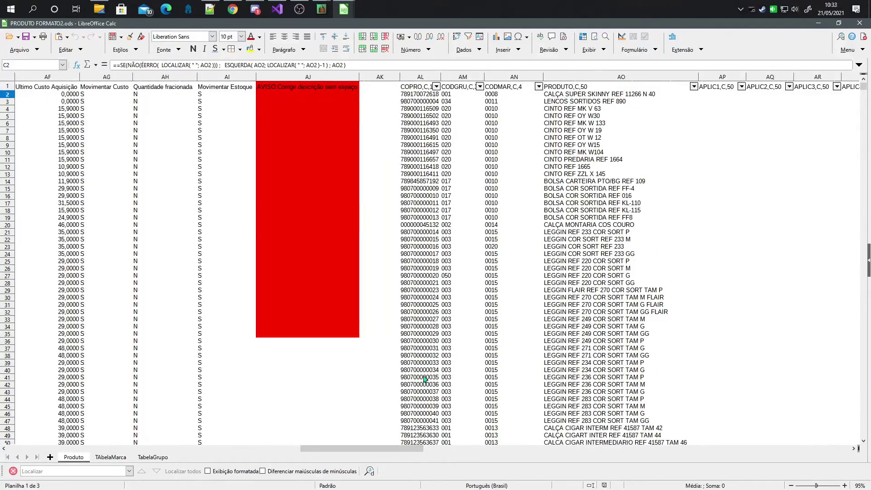
left_click_drag(405, 449, 115, 450)
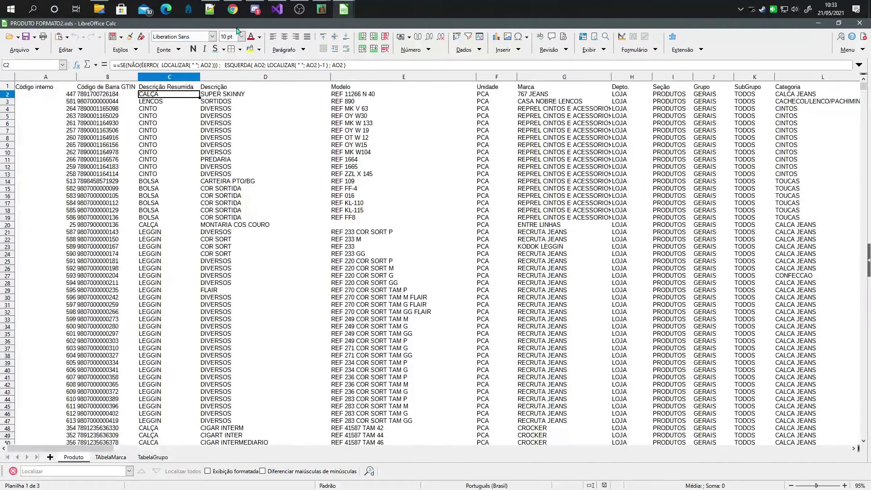
left_click(161, 102)
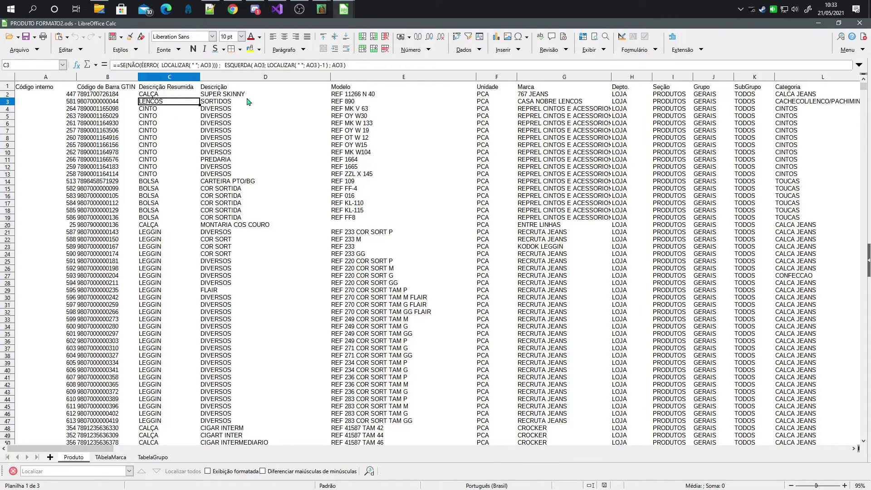
left_click(353, 97)
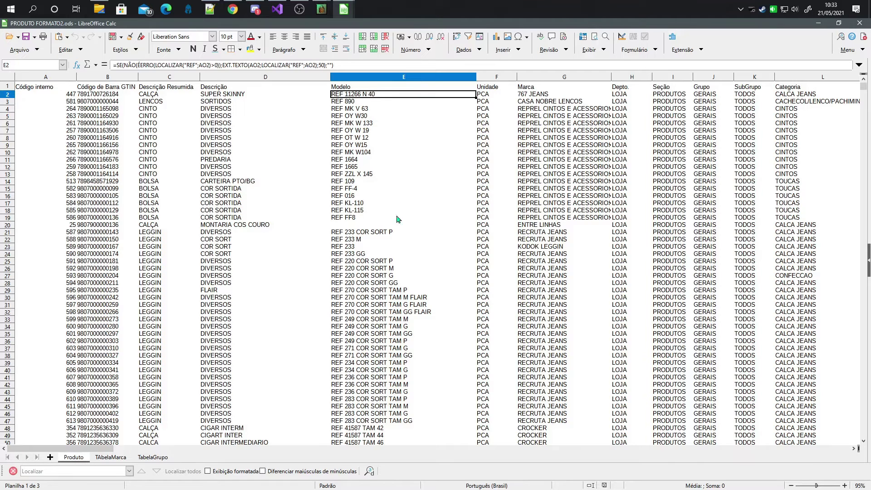
left_click(216, 96)
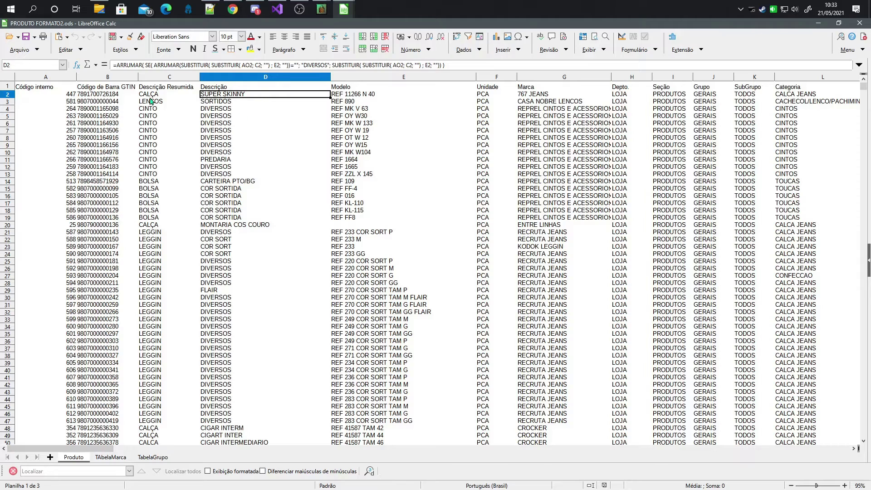
left_click(343, 97)
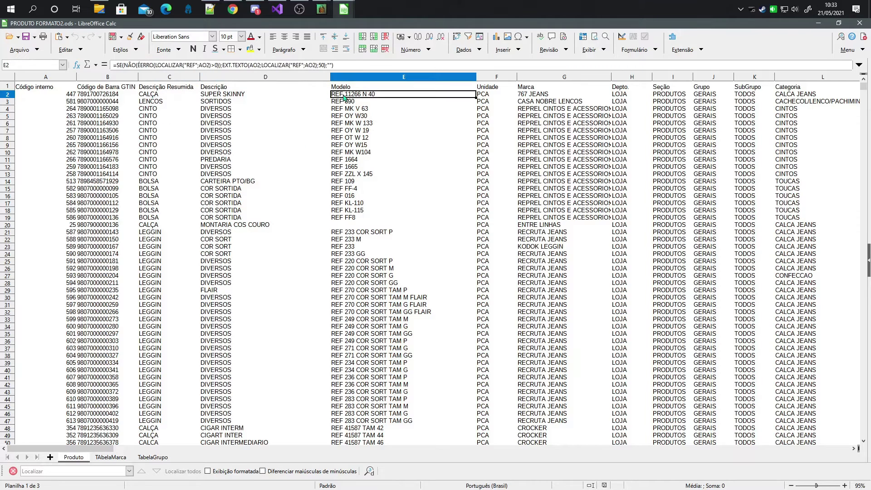
key("Left")
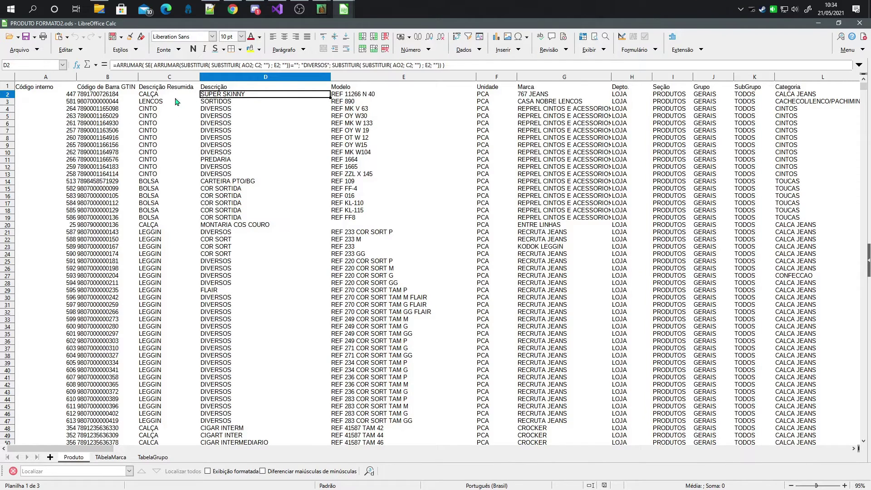
Step: Check that the Descrição formula is filled down to the last product rows, D8254 and D8255, and return to the column header
scroll(241, 274, "down", 16)
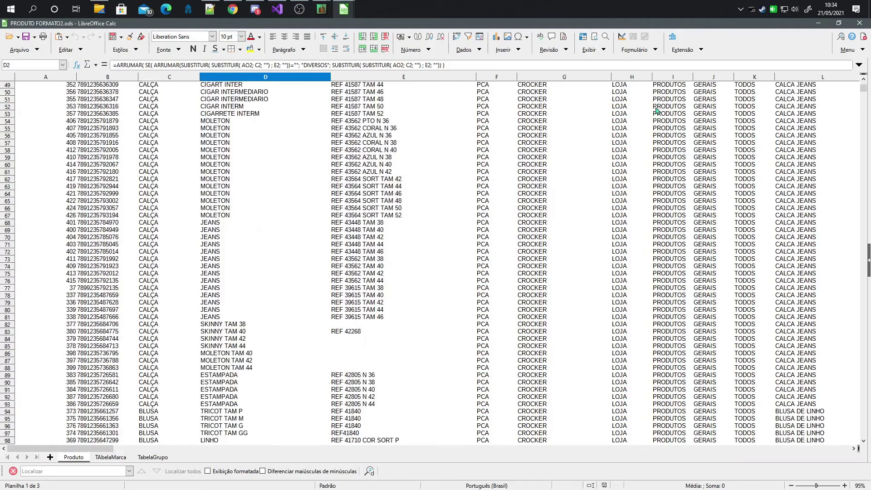
left_click_drag(863, 91, 856, 431)
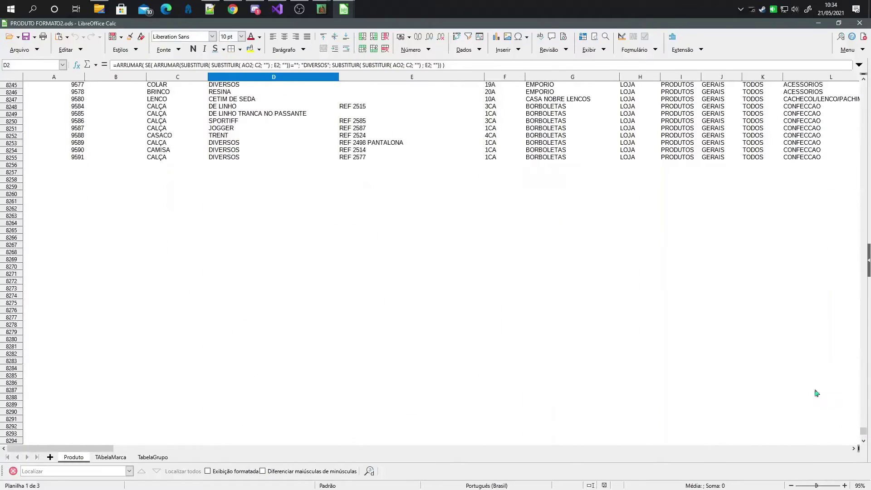
scroll(278, 168, "up", 4)
left_click(240, 237)
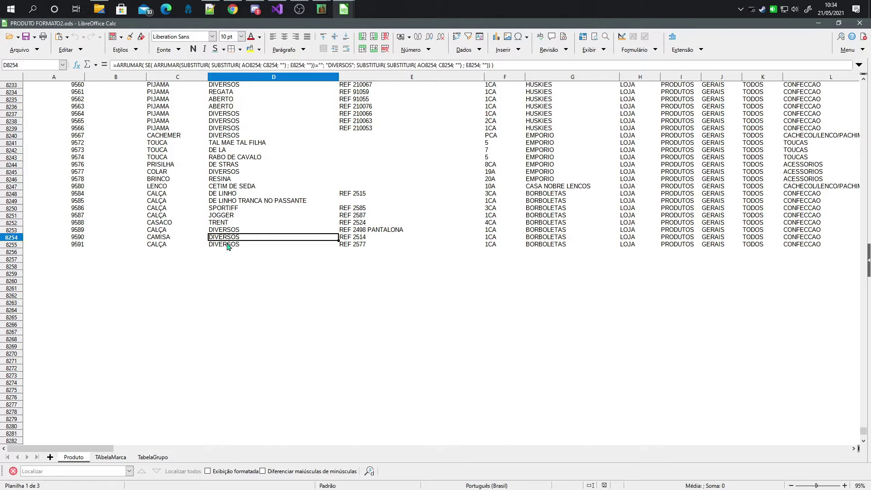
left_click(230, 245)
key("ctrl+Up")
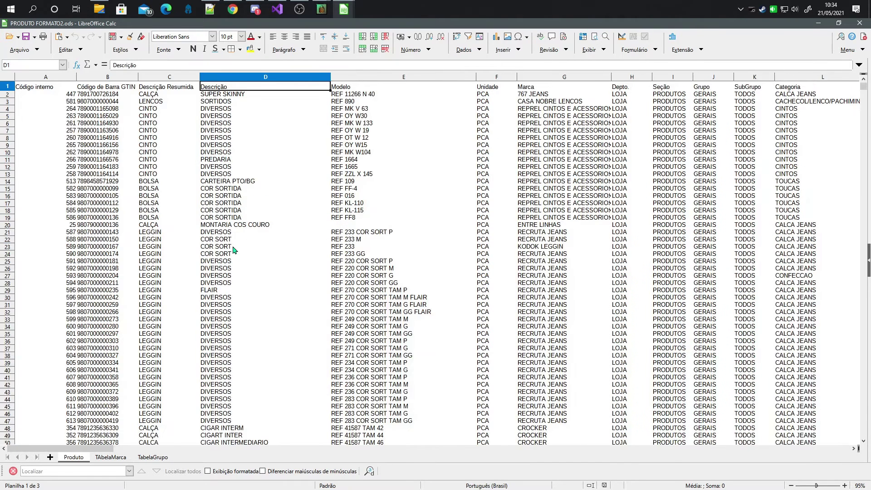
Step: Examine the Unidade reference in cell F2 and the neighbouring cells of row 2, ending on the Marca formula in G2
left_click(497, 89)
left_click(493, 95)
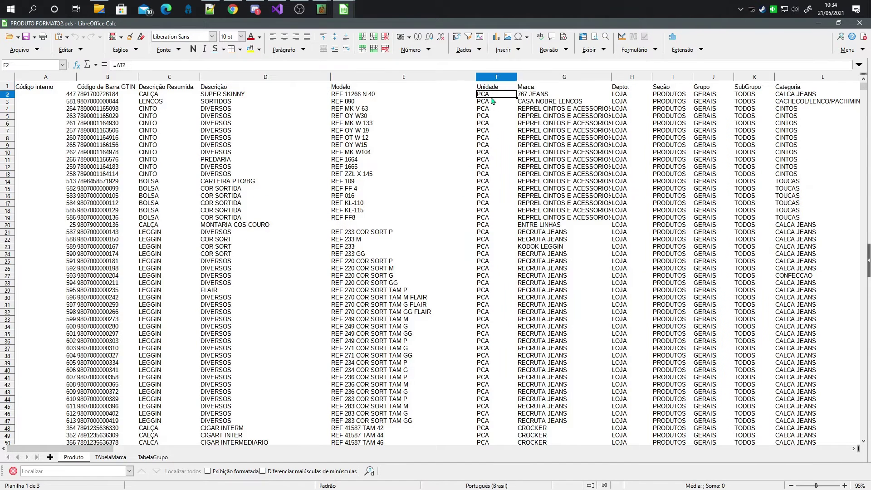
key("Right")
key("Right")
key("Left")
key("Left")
key("Right")
key("Right")
key("Right")
key("Right")
key("Left")
key("Left")
key("Left")
key("Left")
key("Right")
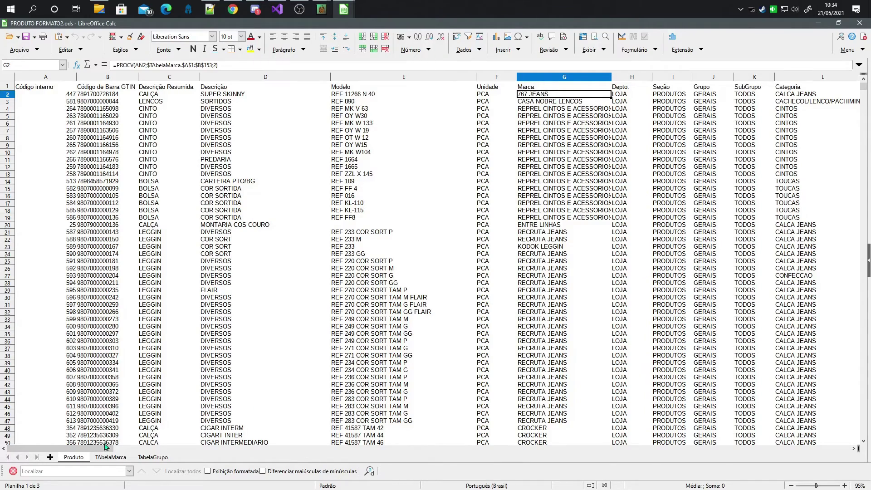
Step: Trace the Marca lookup from the CODMAR code in AN2 to the code and brand columns of the TAbelaMarca sheet, returning to G2
left_click_drag(102, 448, 400, 480)
left_click(535, 95)
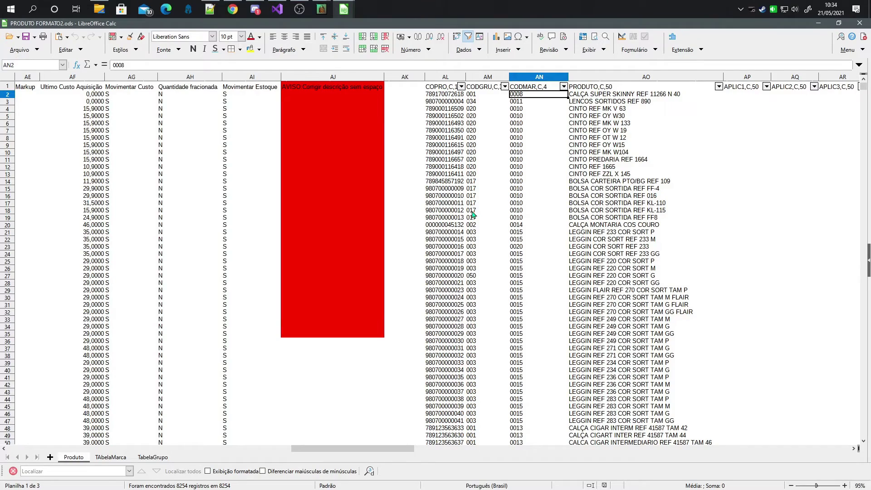
left_click_drag(377, 450, 98, 450)
left_click(119, 459)
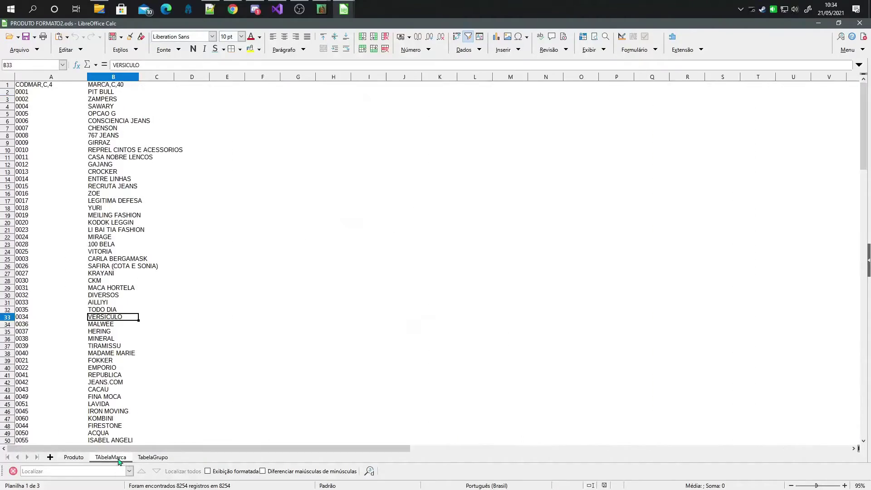
left_click(116, 296)
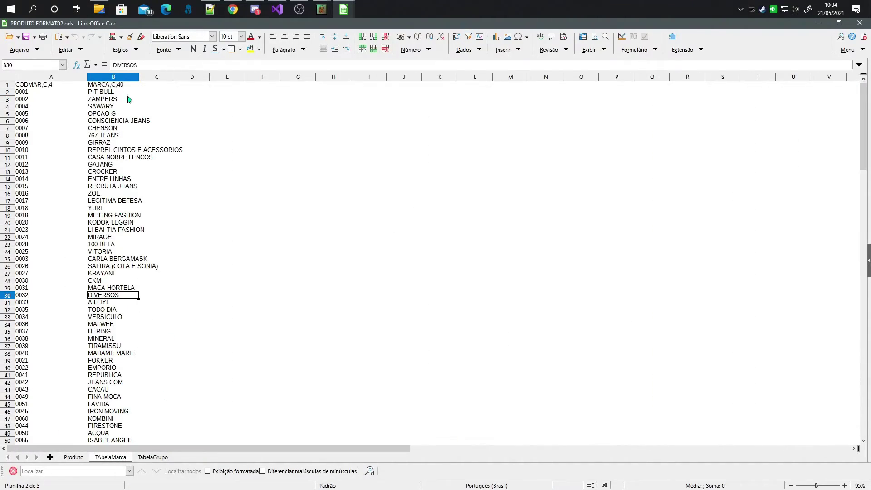
left_click_drag(28, 87, 101, 326)
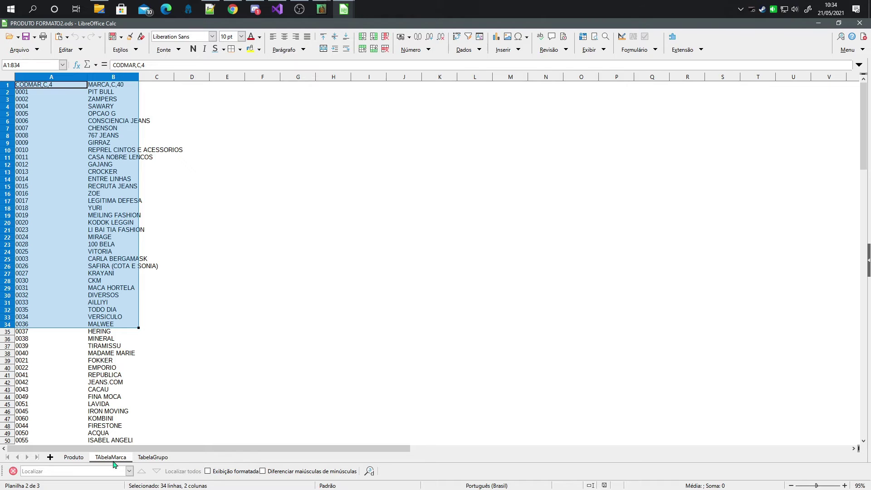
left_click(73, 457)
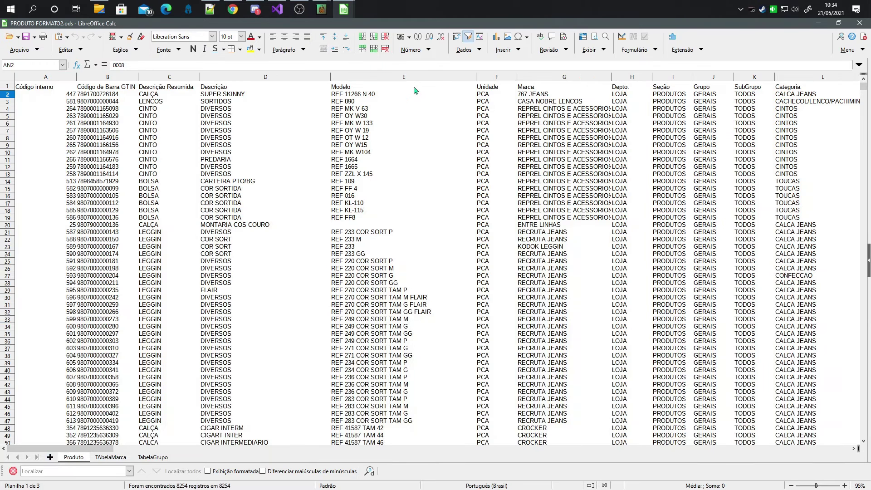
left_click(532, 94)
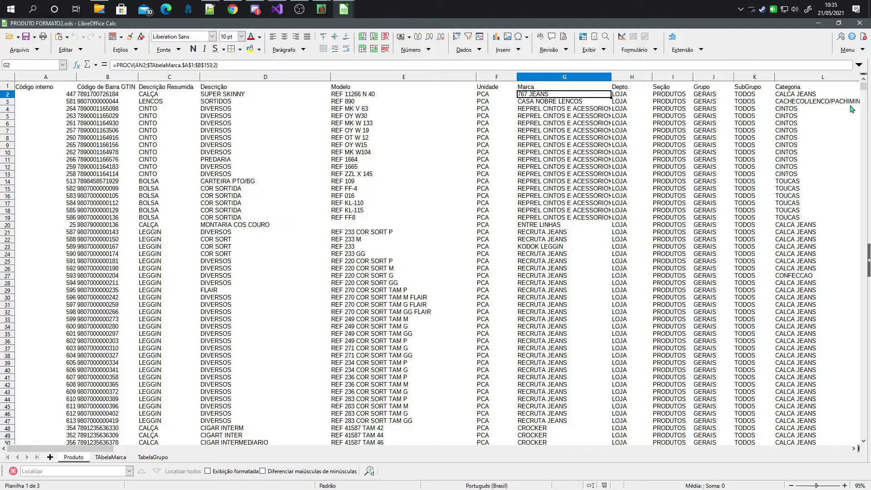
Step: Inspect the arguments of the PROCV formula in G2 and check the same lookup in other Marca cells, including G3, G4 and G17
left_click(216, 65)
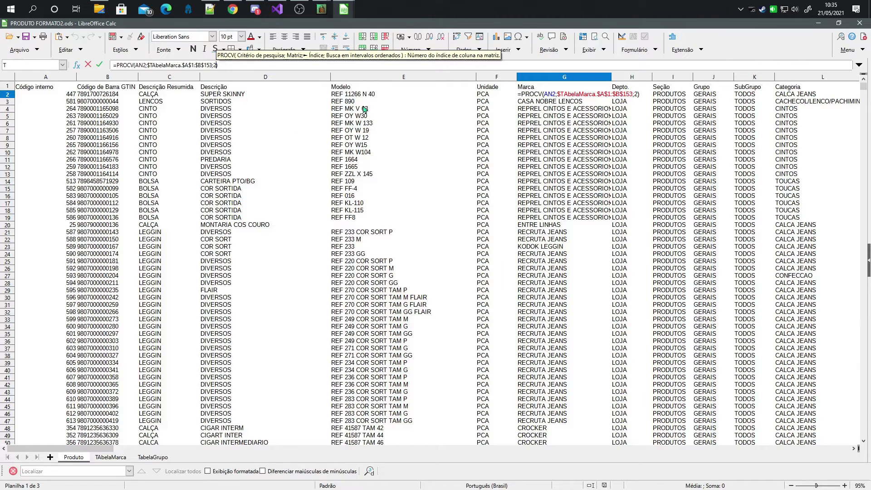
key("Return")
left_click(557, 96)
scroll(575, 272, "down", 14)
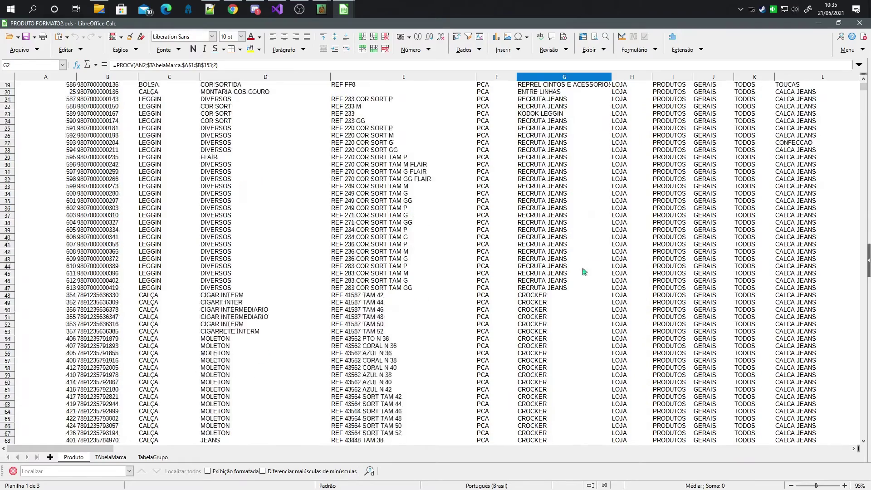
scroll(567, 299, "up", 14)
left_click(554, 102)
left_click(552, 96)
left_click(559, 111)
left_click(548, 203)
scroll(555, 262, "down", 5)
scroll(566, 284, "up", 5)
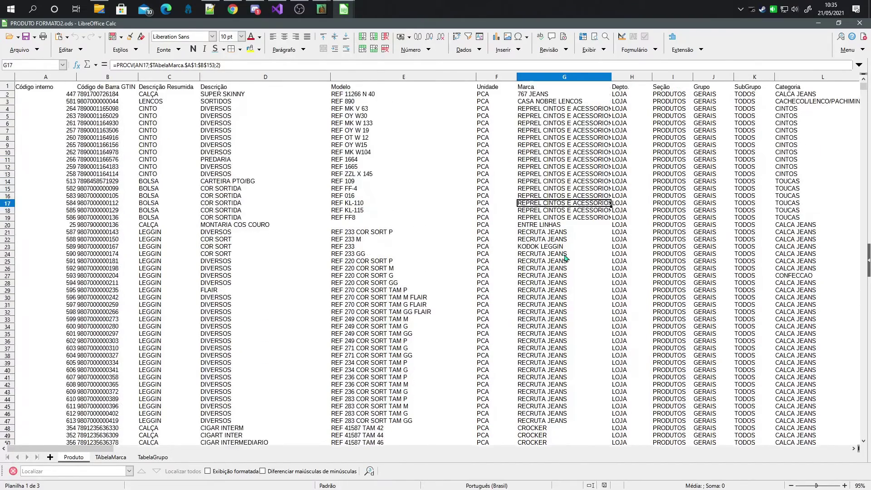
left_click(547, 123)
left_click(545, 96)
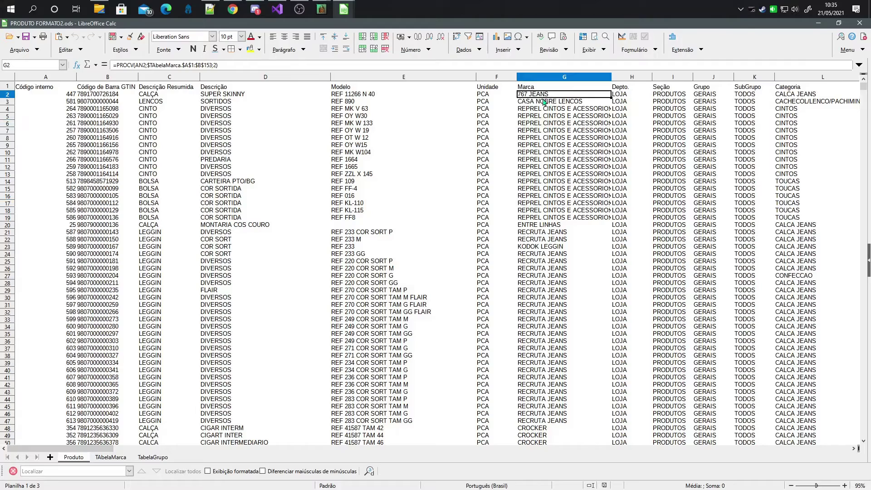
Step: Examine the Categoria formula in L2 and the group codes and names in A2:B18 of the TabelaGrupo sheet, returning to Produto
left_click(800, 88)
left_click(739, 95)
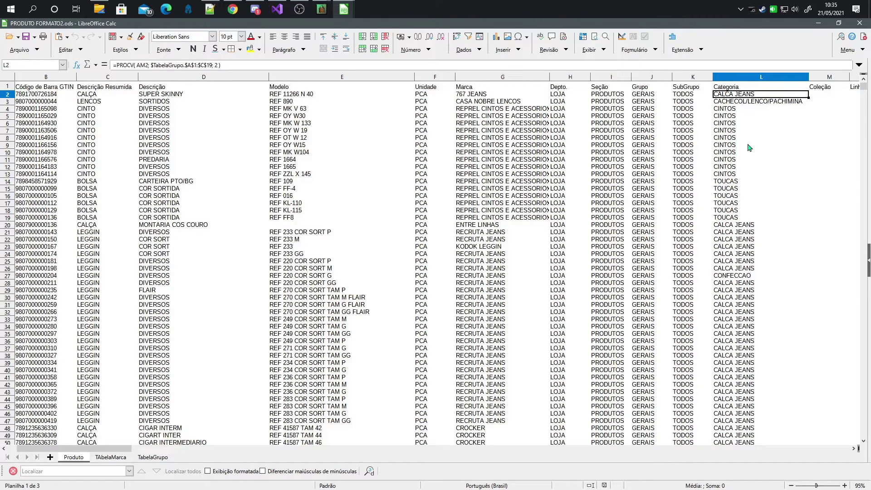
left_click(741, 99)
left_click(741, 95)
left_click(153, 457)
left_click_drag(75, 209, 26, 96)
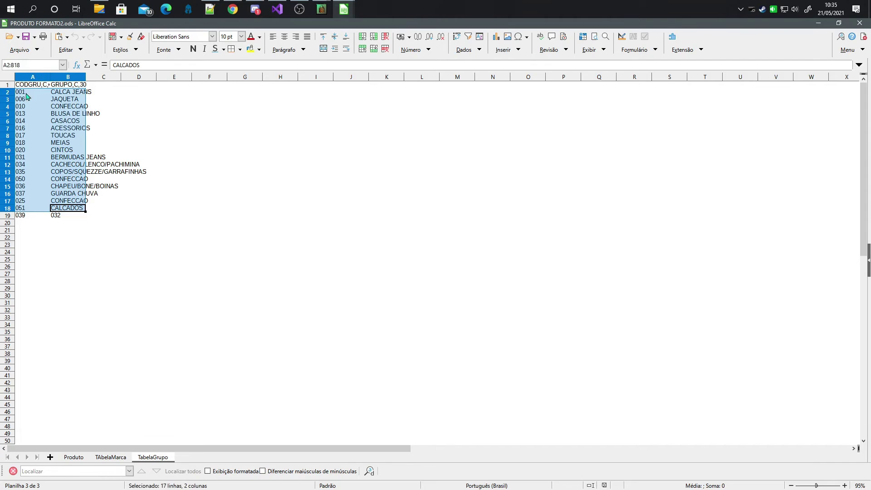
left_click(75, 457)
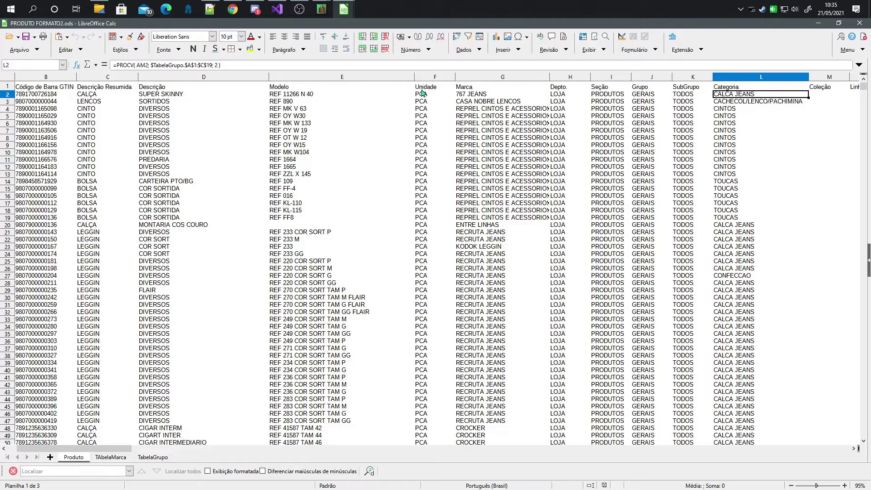
Step: Check the Categoria lookup in several rows, including L4, and inspect the arguments of the PROCV formula in L2
left_click(755, 106)
left_click(754, 90)
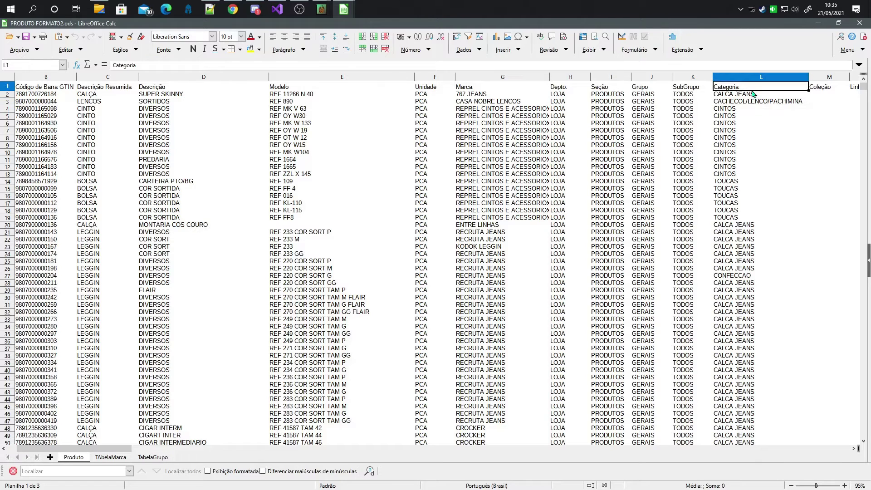
left_click(753, 95)
left_click(750, 123)
left_click(754, 109)
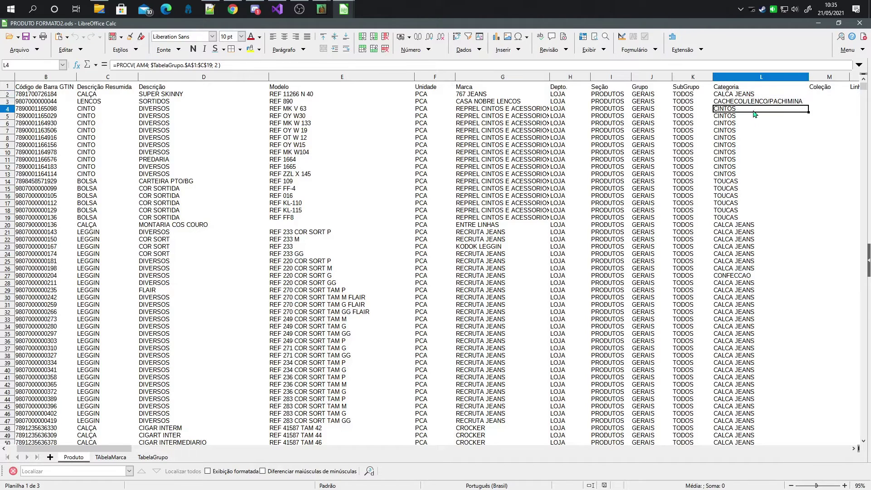
left_click(754, 96)
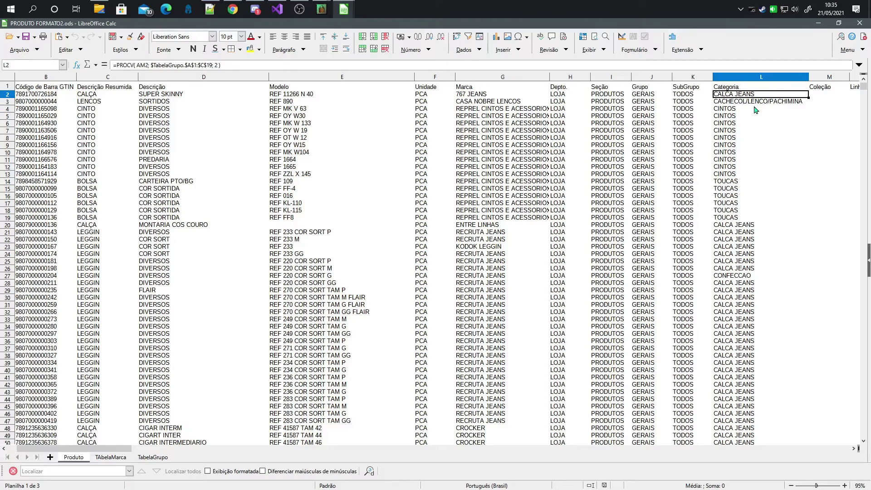
left_click(218, 65)
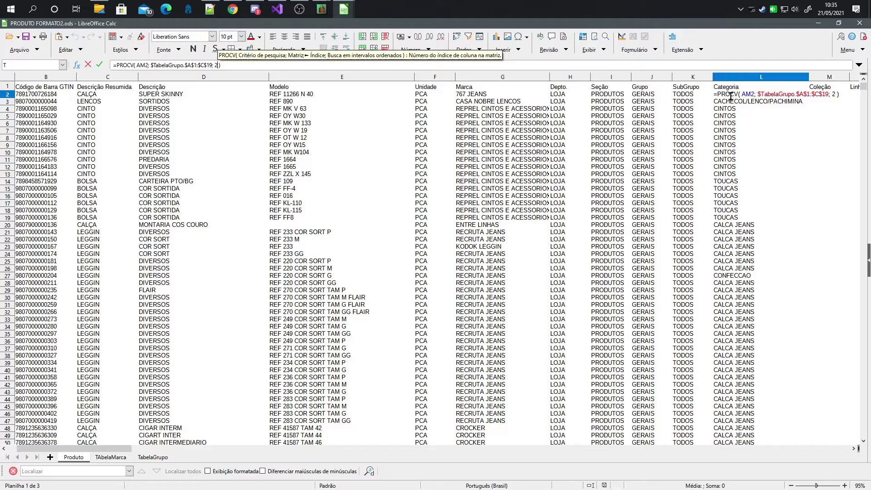
key("Return")
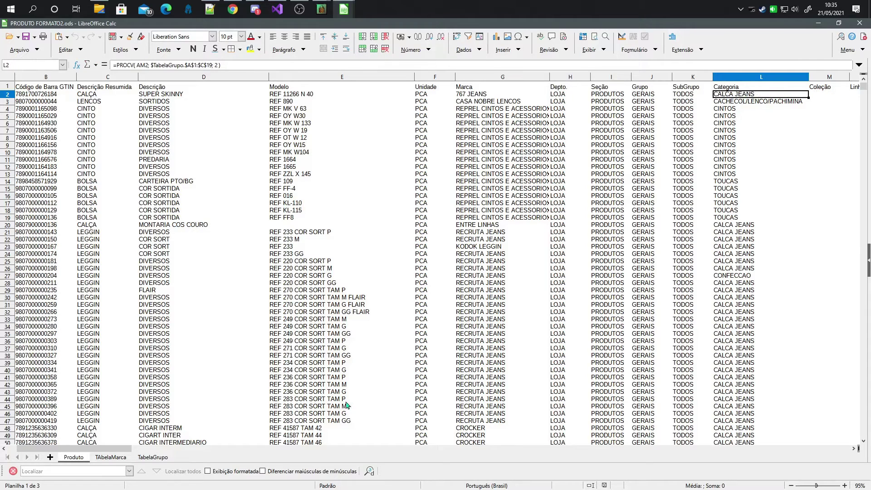
Step: Examine the row 2 contents of Preço Unitário Venda, NCM/SH, Custo Aquisição, Ultimo Custo Aquisição and Movimentar Custo
left_click_drag(119, 449, 184, 459)
left_click(467, 95)
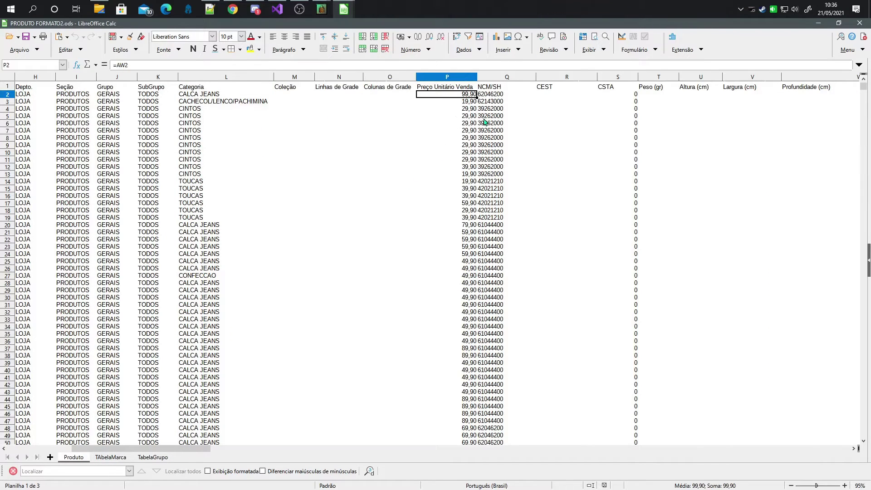
left_click(492, 95)
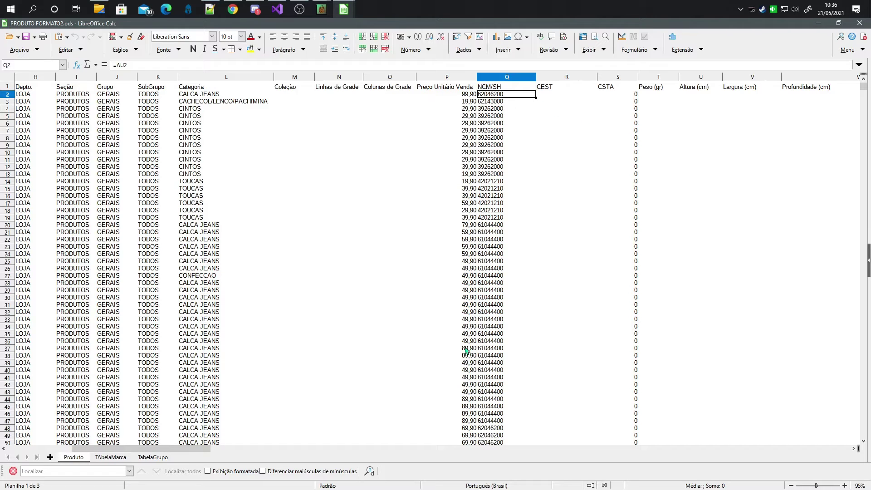
left_click_drag(119, 457, 241, 484)
left_click(581, 97)
left_click(671, 97)
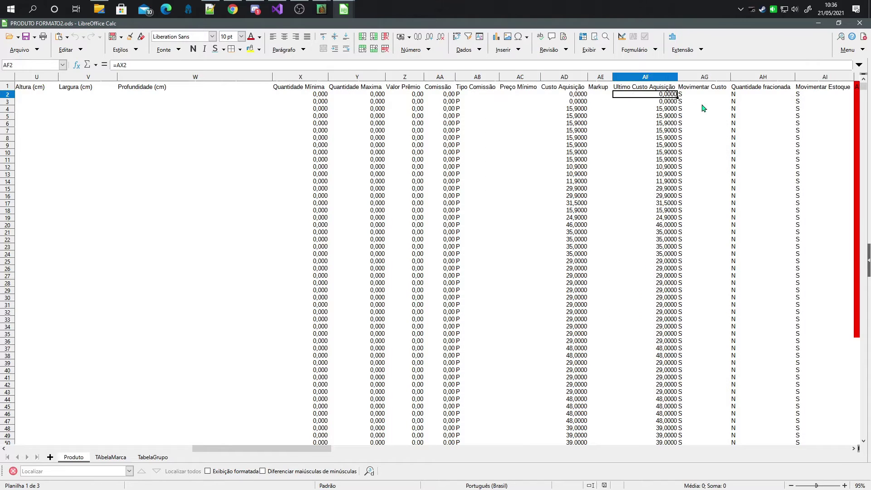
left_click(692, 96)
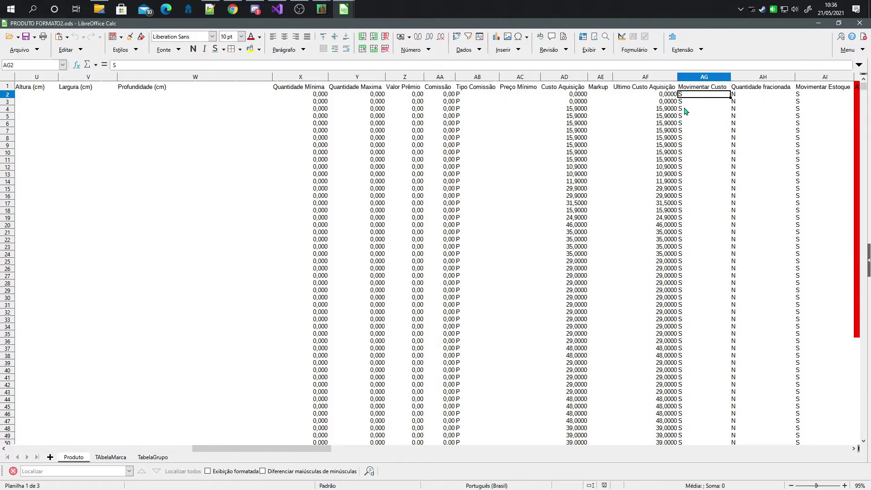
Step: Examine the row 2 contents of Tipo Comissão, Movimentar Custo, Quantidade fracionada and Movimentar Estoque
left_click(463, 96)
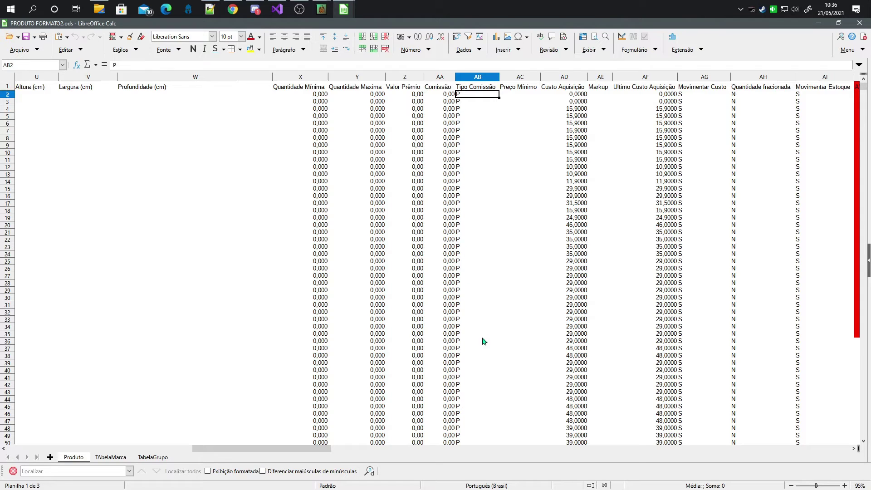
left_click(692, 95)
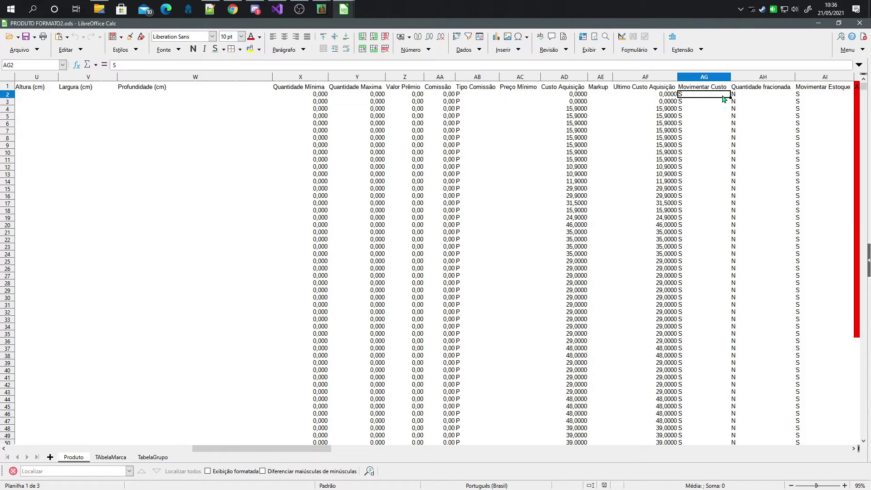
left_click(748, 97)
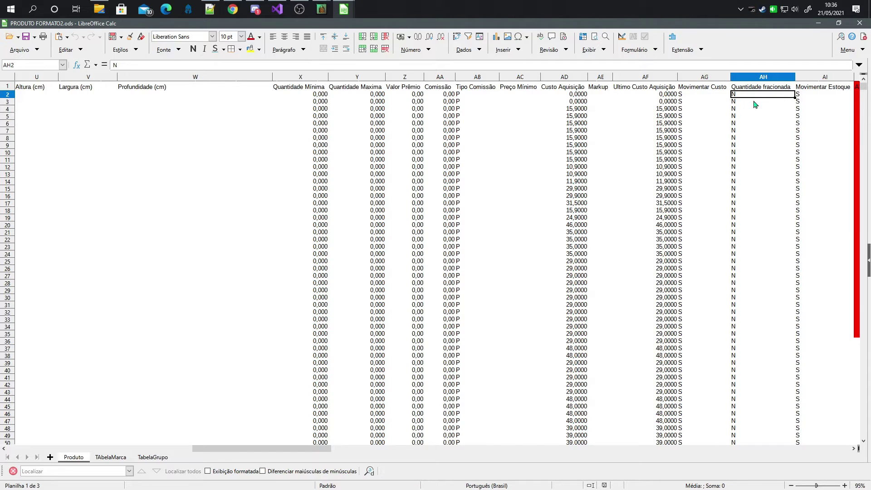
left_click(804, 95)
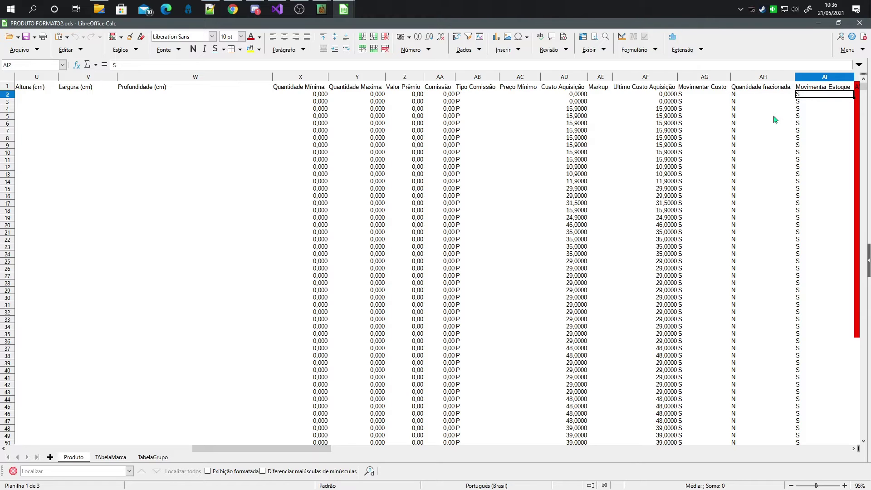
Step: Examine the description-warning formula in AJ2 and the source PRODUTO descriptions it checks in column AO, including AO12
left_click_drag(207, 461, 233, 463)
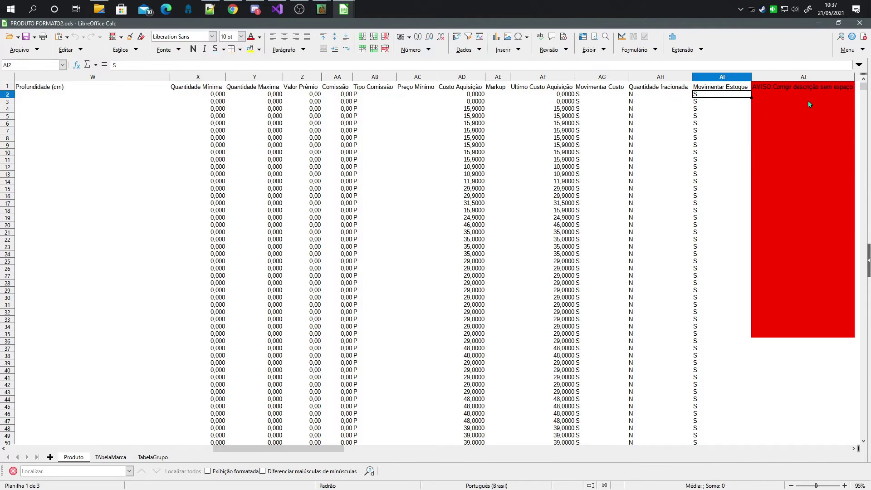
left_click(791, 97)
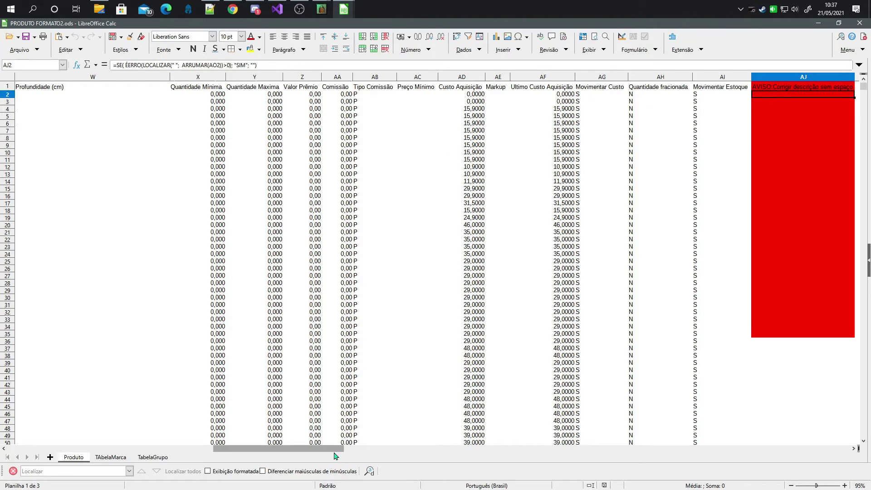
left_click_drag(336, 453, 458, 486)
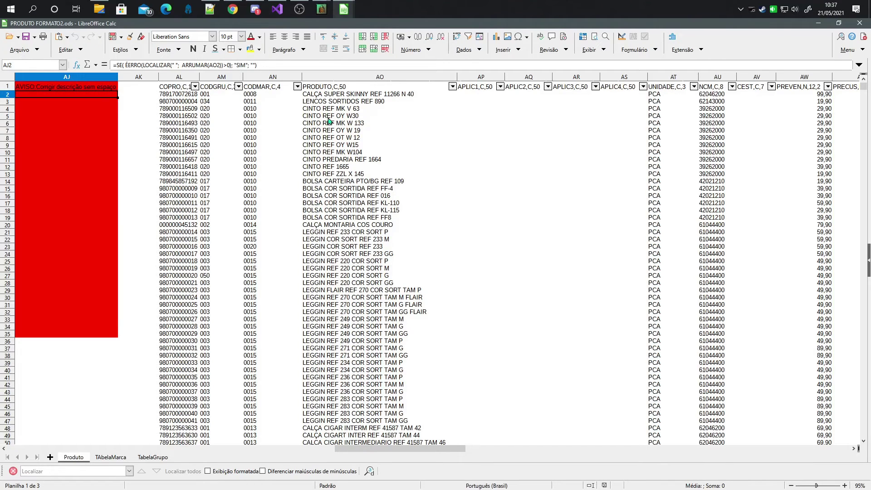
left_click_drag(380, 452, 358, 455)
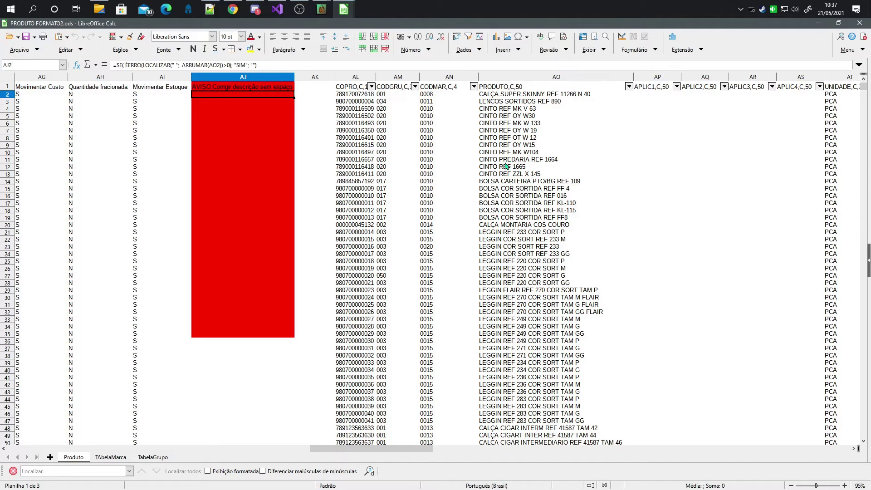
left_click(225, 101)
left_click(227, 96)
left_click(517, 167)
key("F2")
key("Escape")
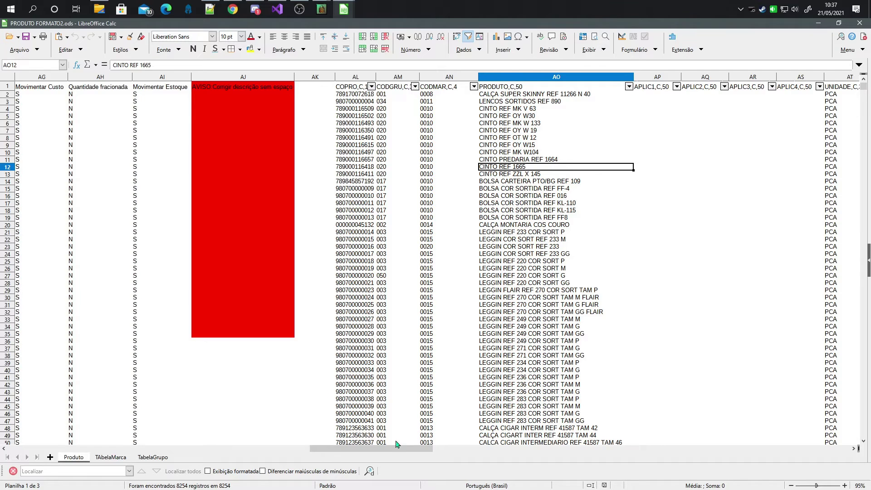
left_click_drag(391, 452, 383, 454)
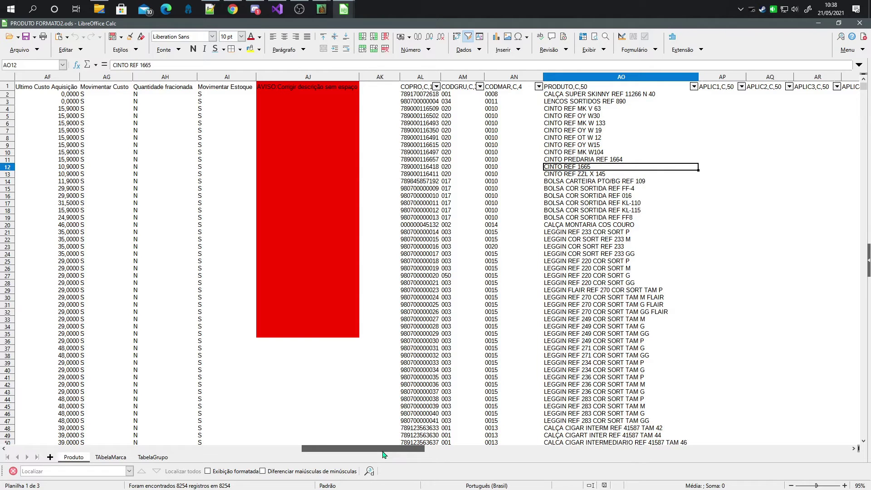
mouse_move(383, 453)
left_mouse_down()
mouse_move(91, 454)
mouse_move(204, 455)
mouse_move(415, 477)
left_mouse_up()
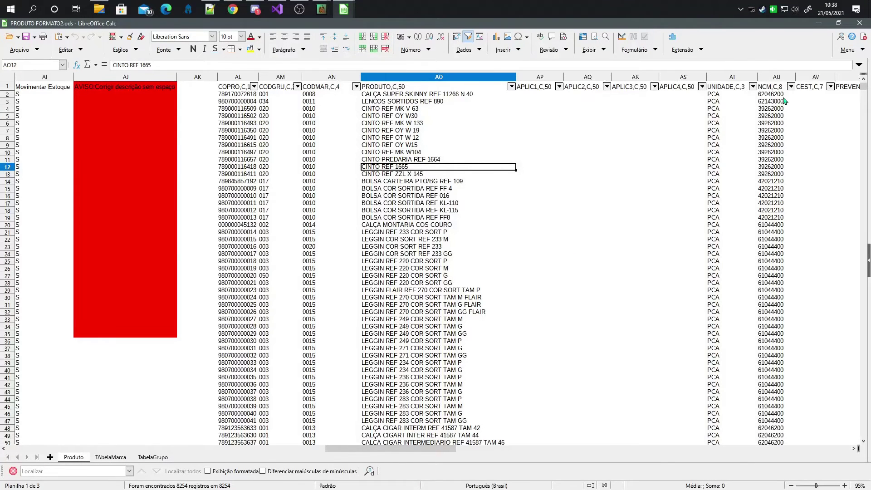
Step: Copy columns A through AI of Produto into a new spreadsheet, pasting only text, numbers, and dates and times
left_click_drag(398, 450, 343, 456)
left_click(325, 78)
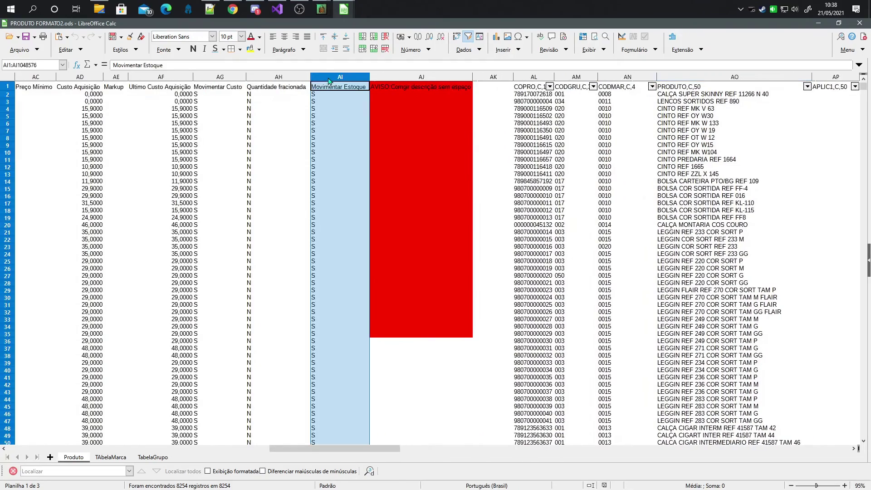
left_click_drag(325, 82, 2, 84)
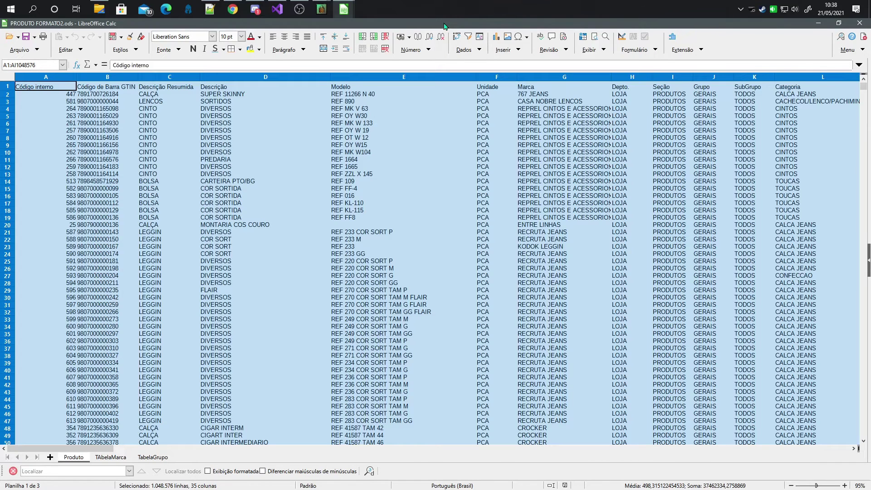
key("ctrl+n")
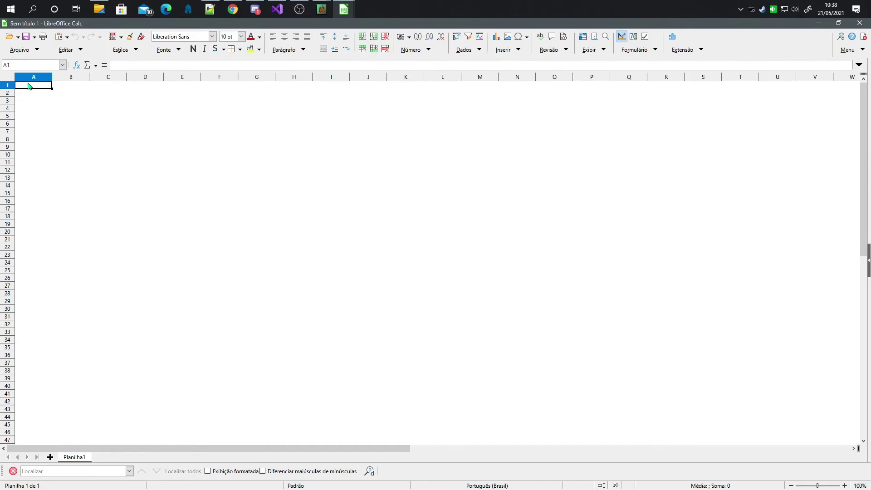
key("ctrl+shift+v")
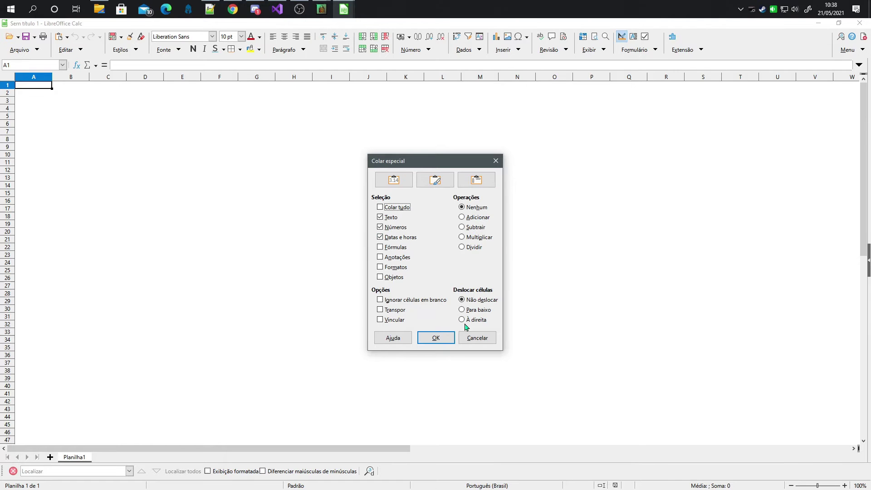
left_click(434, 337)
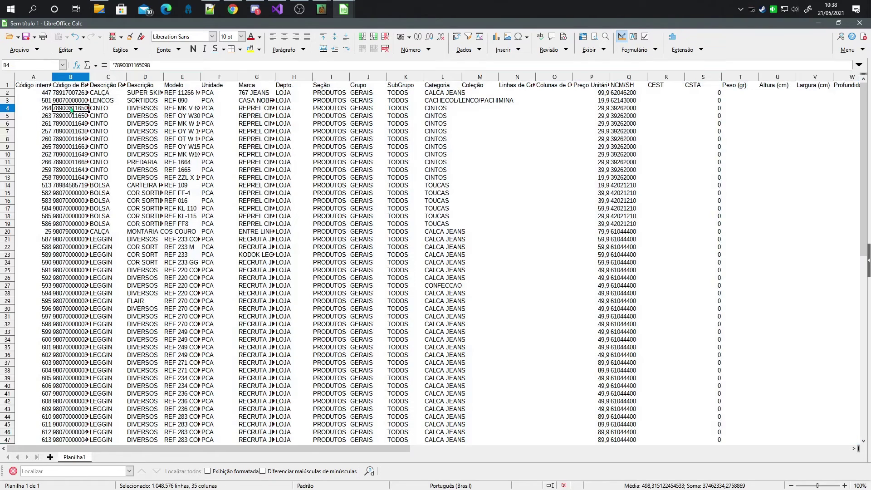
Step: Check that the pasted cells hold plain values in the barcode, Descrição, Modelo, Marca, Depto, Seção and Categoria columns
left_click(72, 109)
left_click(131, 118)
left_click(137, 140)
left_click(193, 138)
left_click(297, 141)
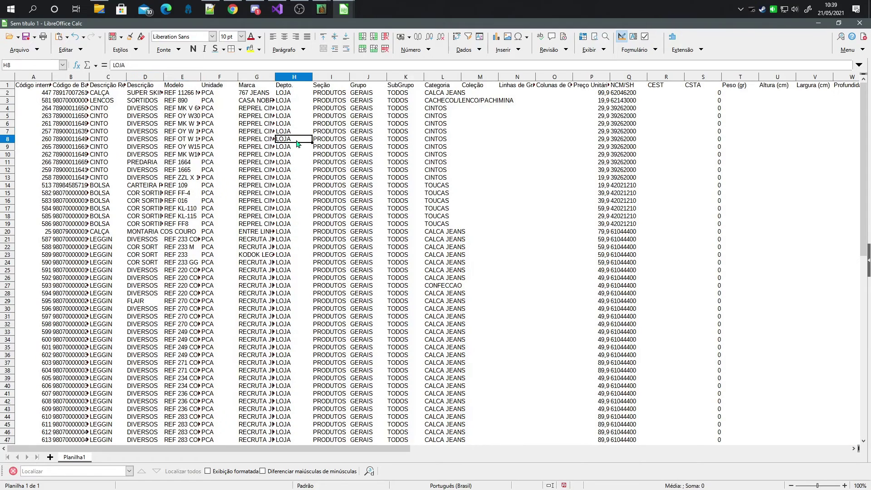
left_click(427, 141)
left_click(212, 139)
left_click(264, 131)
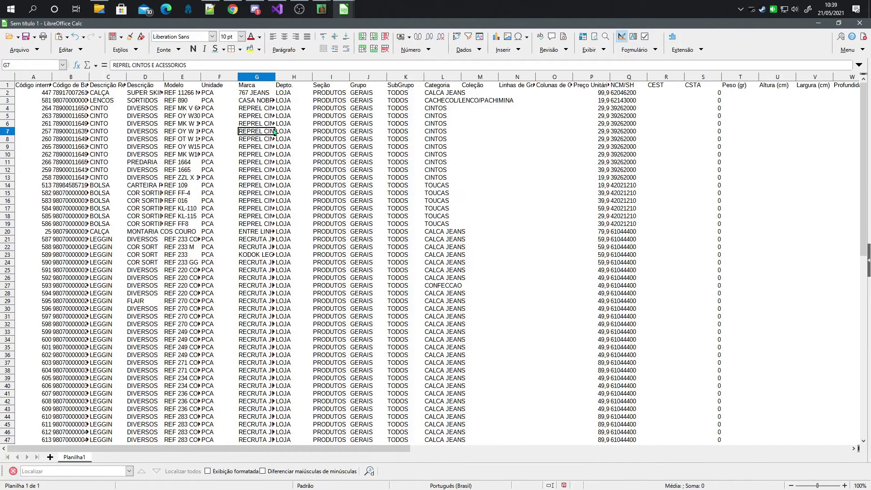
left_click(313, 117)
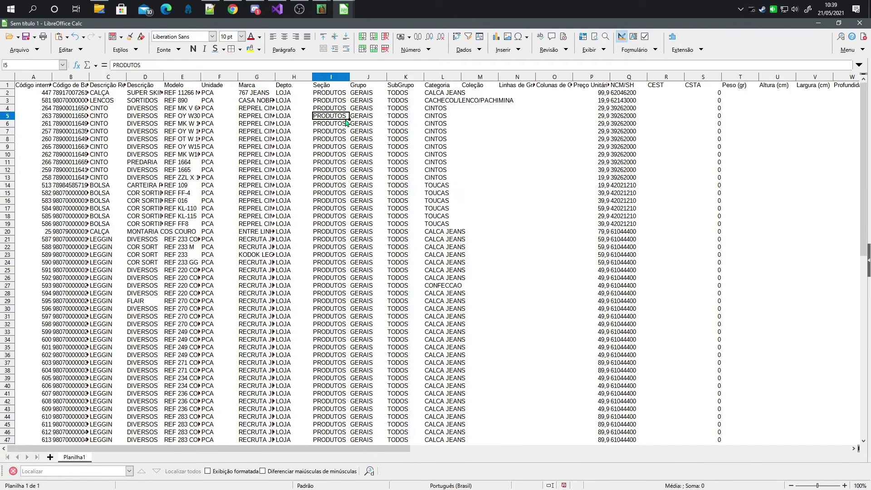
Step: Try to save the new spreadsheet in the rosa folder as ArquivoSUIT in Texto CSV format
left_click(35, 37)
left_click(65, 51)
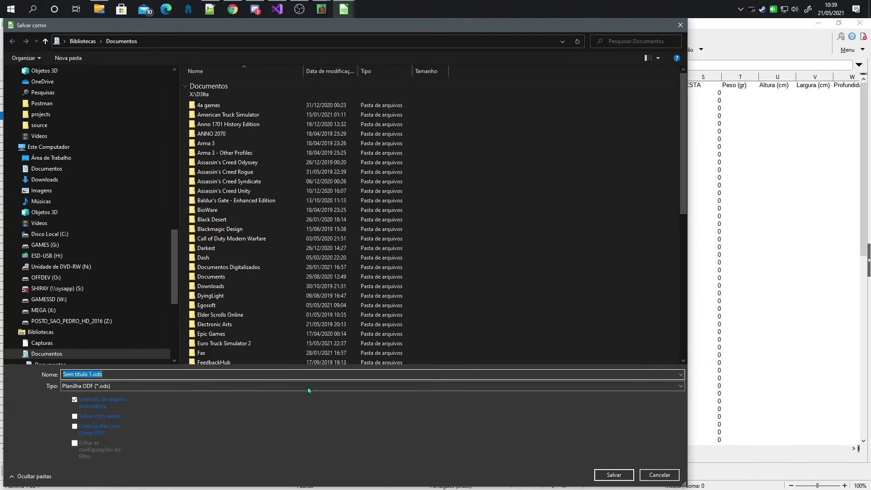
left_click(235, 384)
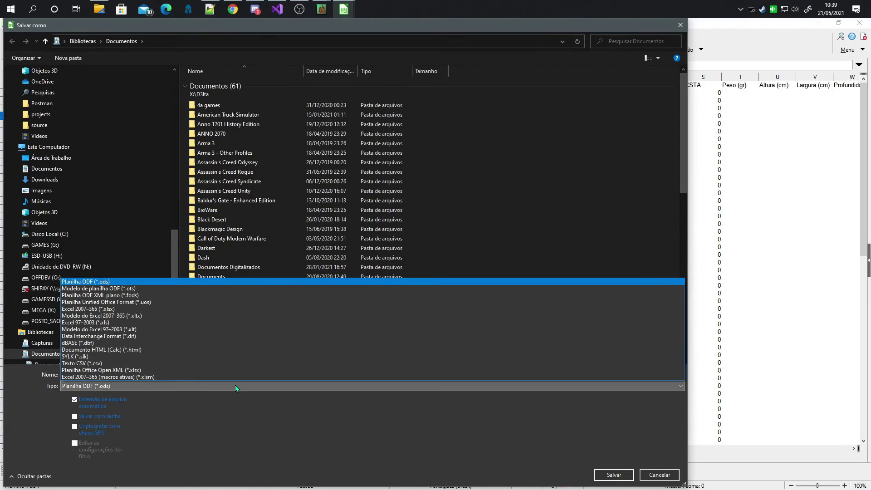
left_click(245, 363)
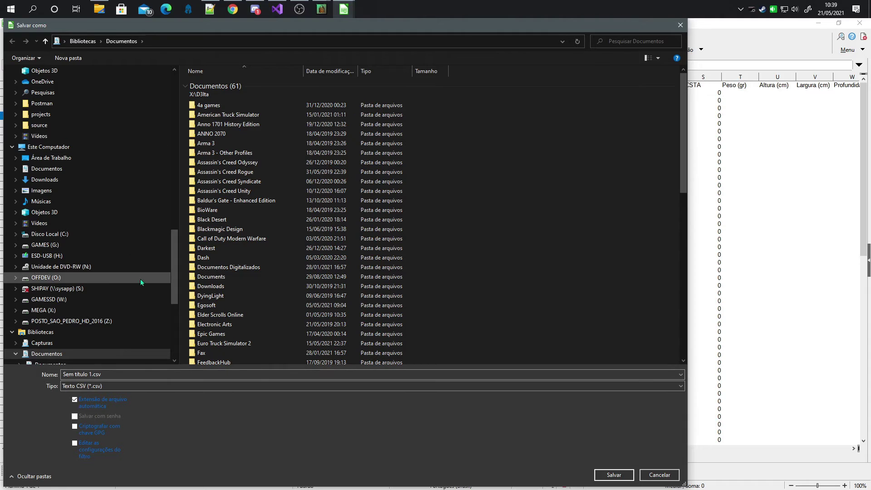
scroll(62, 178, "up", 14)
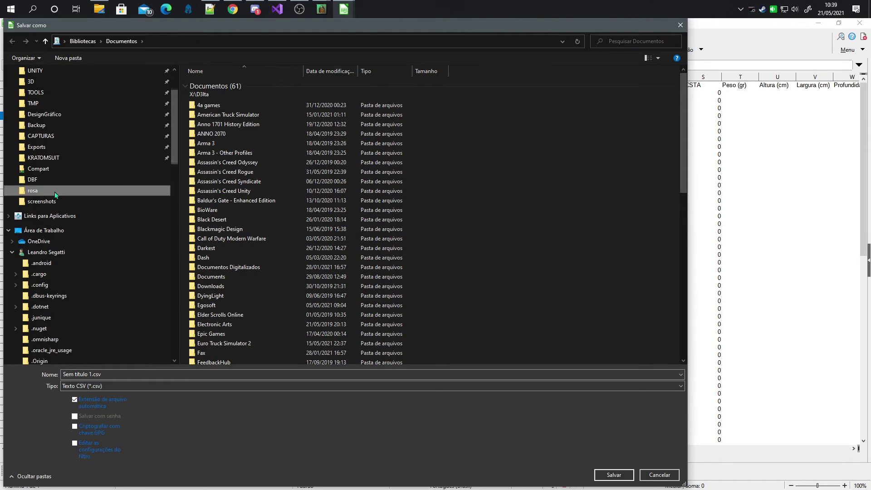
left_click(61, 190)
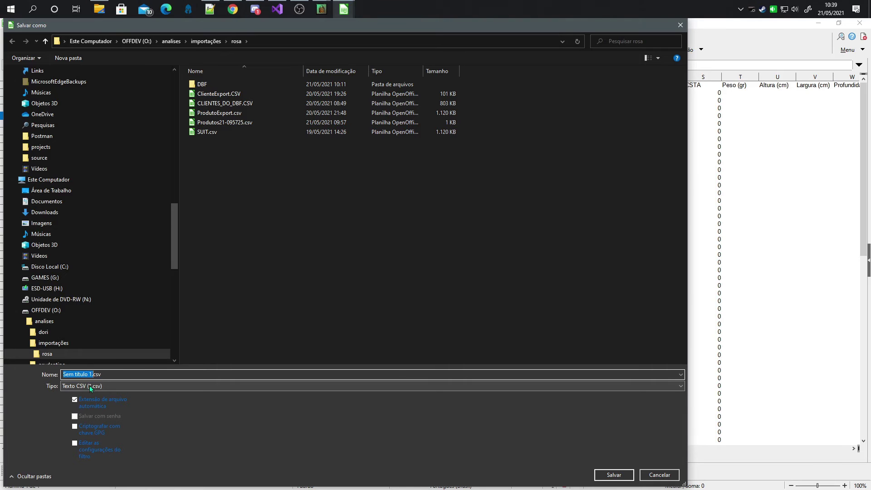
type("ArquivoSUIT")
key("Return")
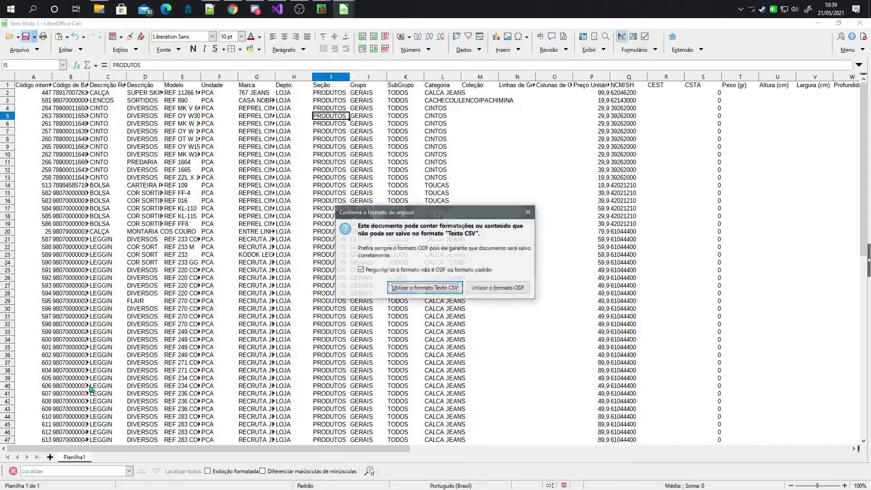
left_click(434, 288)
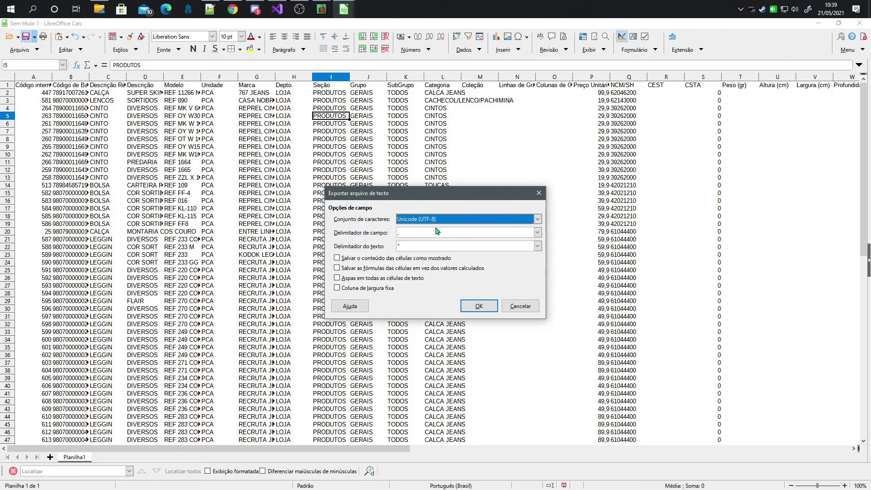
Step: Try the field delimiter "_" with the Unicode (UTF-8) character set in the text export options, and cancel the export
left_click(422, 235)
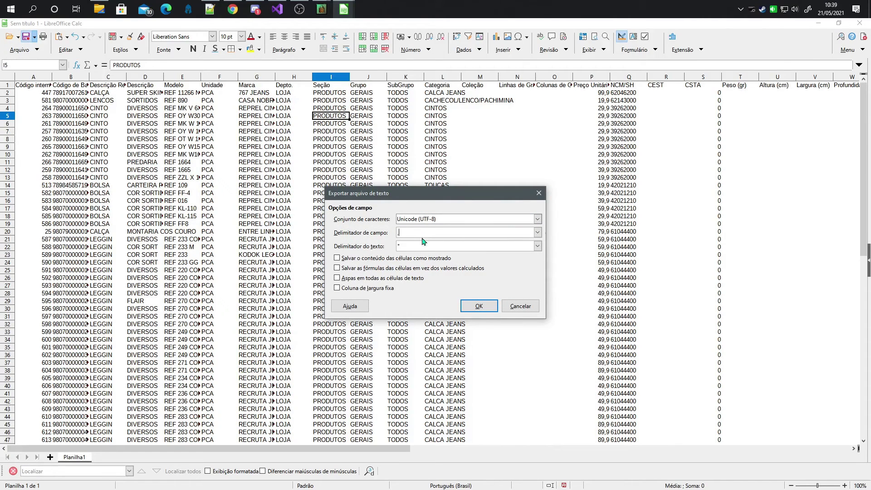
key("BackSpace")
type(";")
left_click(536, 219)
left_click(537, 220)
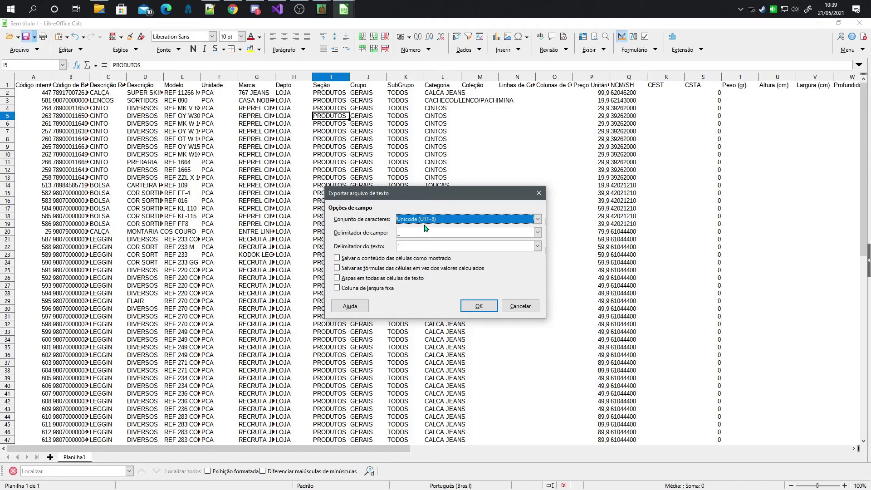
left_click(520, 306)
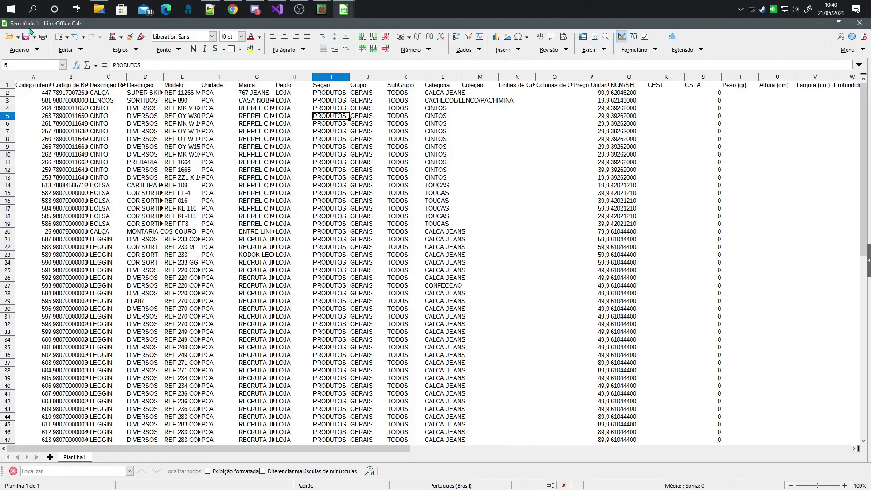
Step: Save the new spreadsheet in the rosa folder as TRABALHO in Planilha ODF format
left_click_drag(311, 454, 9, 451)
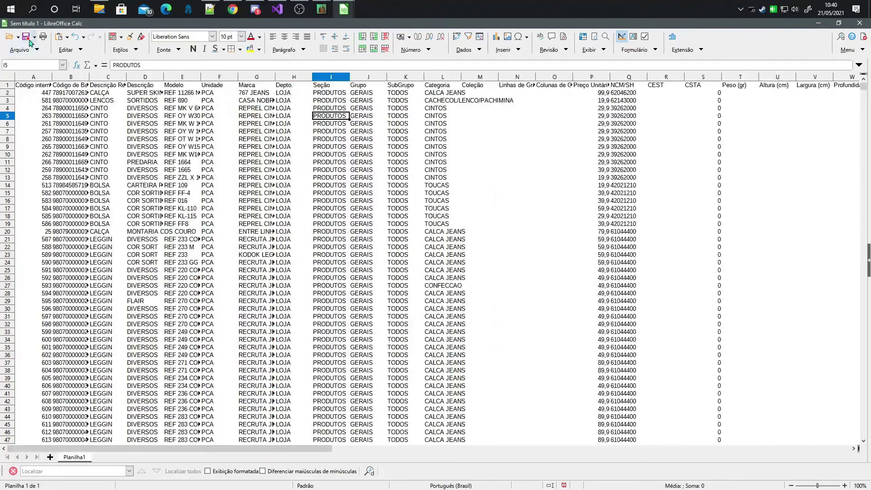
left_click(26, 38)
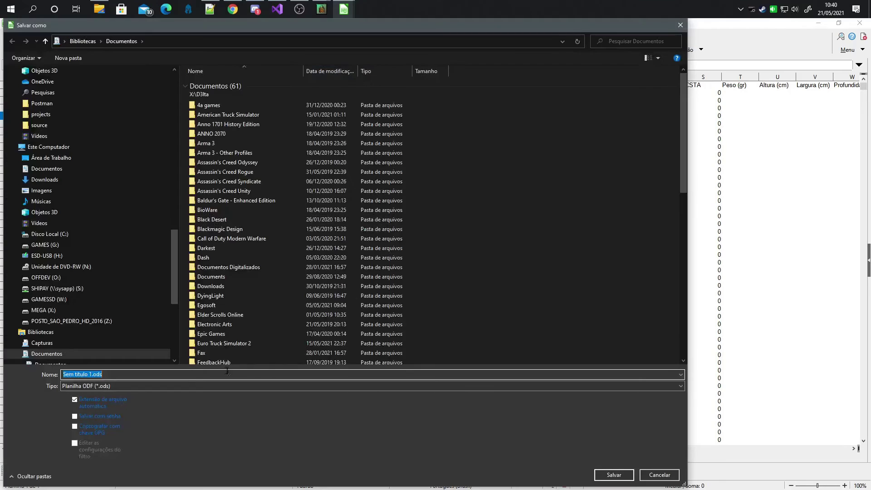
left_click(181, 386)
left_click(184, 384)
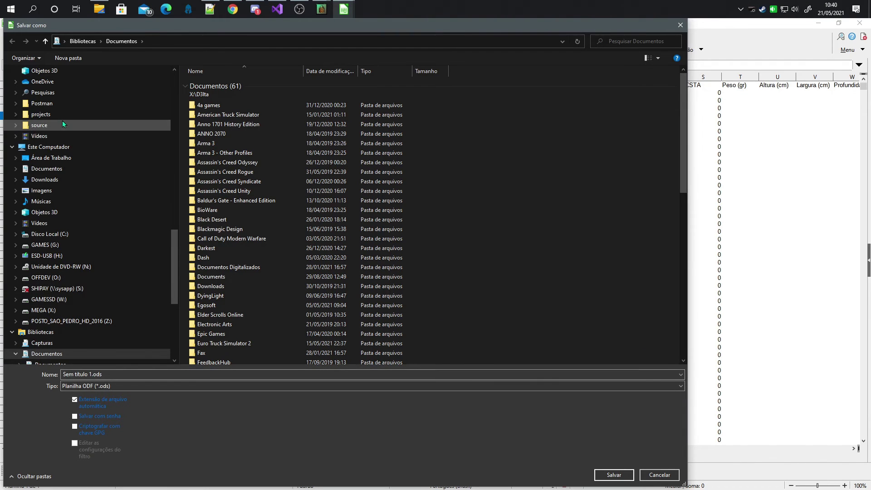
left_click_drag(175, 259, 180, 127)
left_click(32, 157)
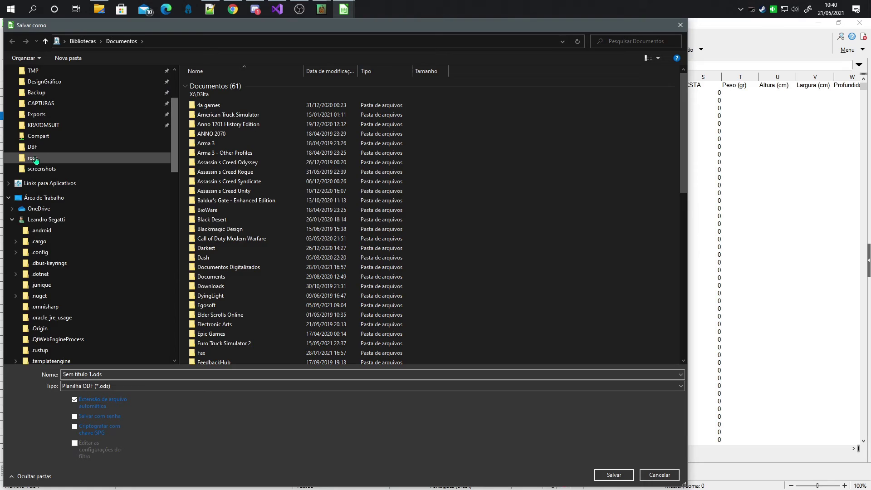
left_click(90, 374)
left_click(89, 374)
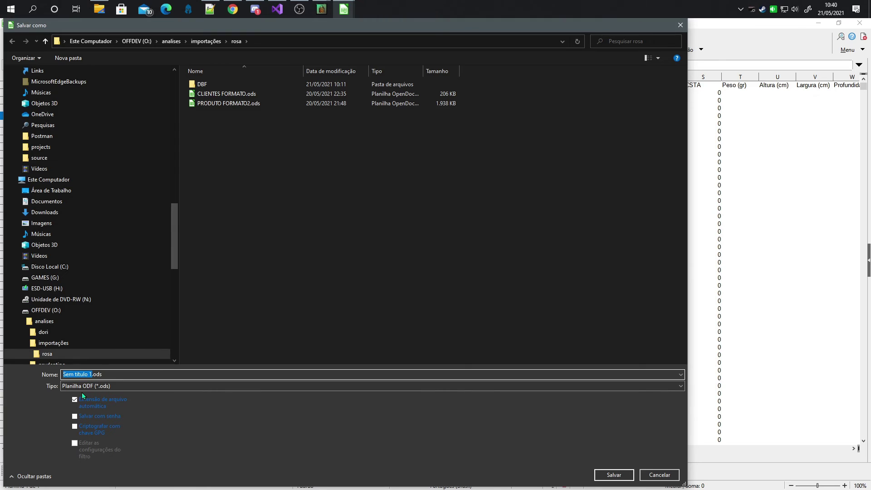
type("TRABALHO")
key("Return")
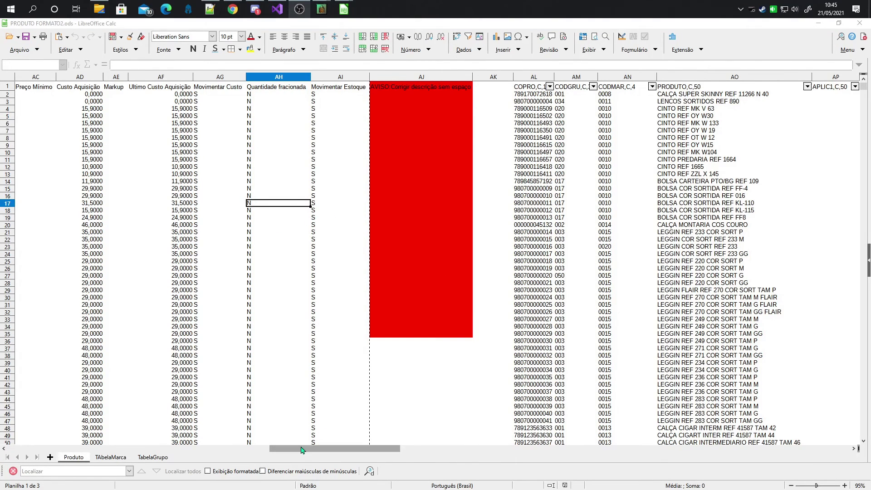
Step: Review the Custo Aquisição formula in AD3 and the source columns from COPRO to PREVEN in PRODUTO FORMATO2.ods
left_click_drag(298, 452, 342, 448)
left_click(305, 102)
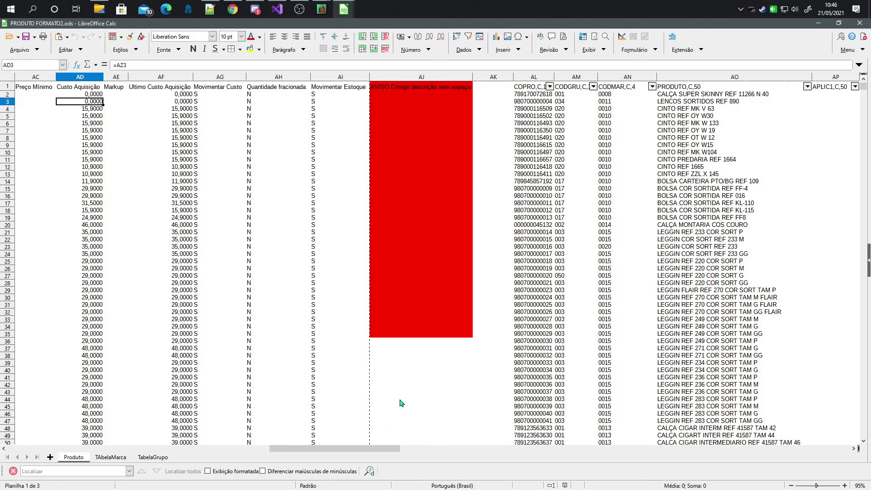
left_click_drag(375, 451, 441, 454)
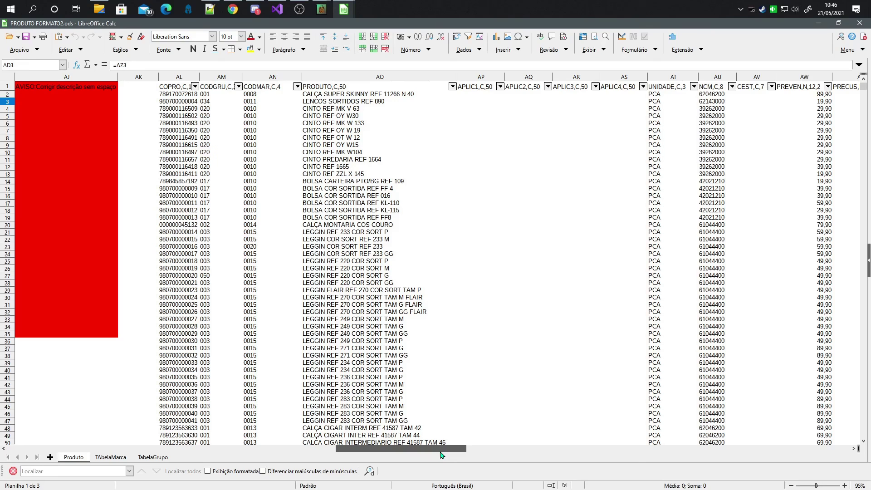
left_click_drag(441, 454, 404, 454)
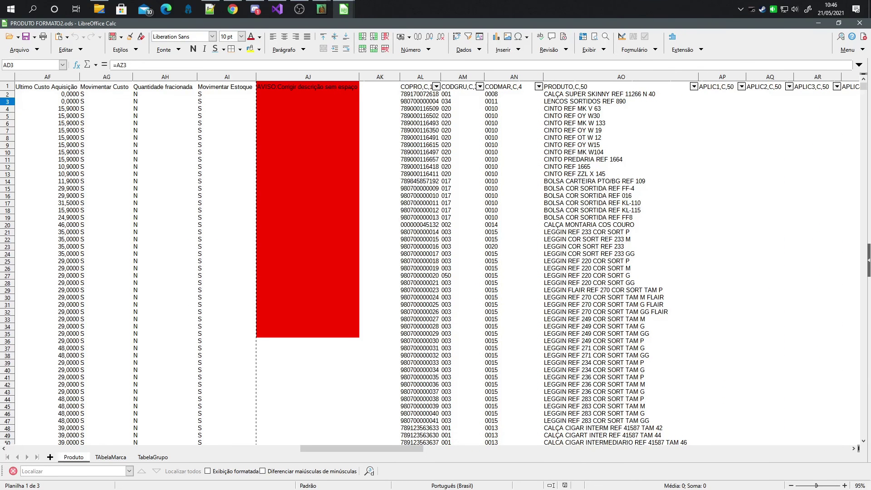
key("alt+Tab")
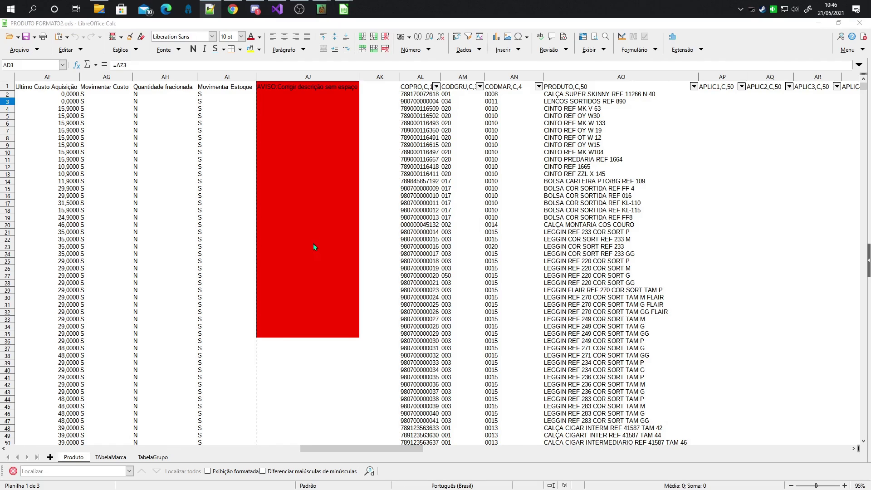